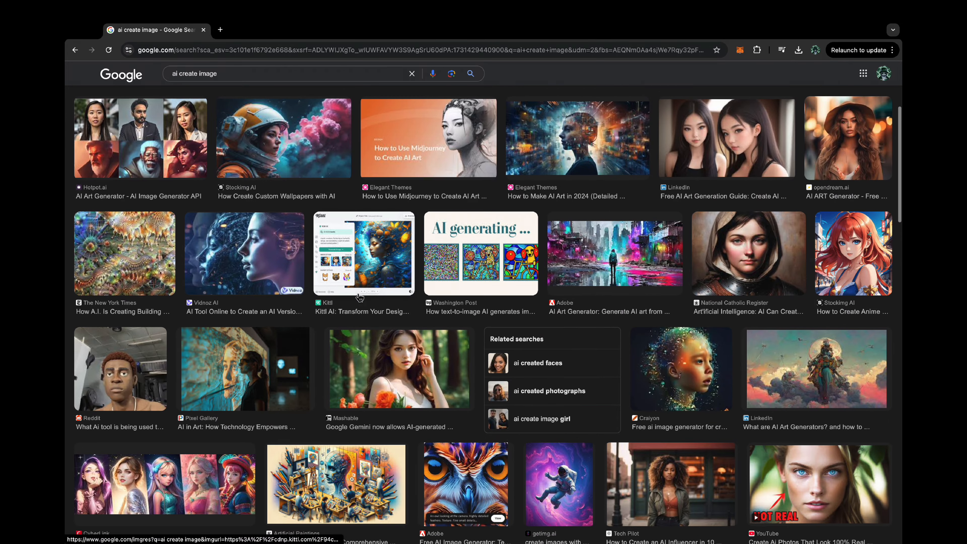
{"action": "left_click", "coordinate": [450, 193]}
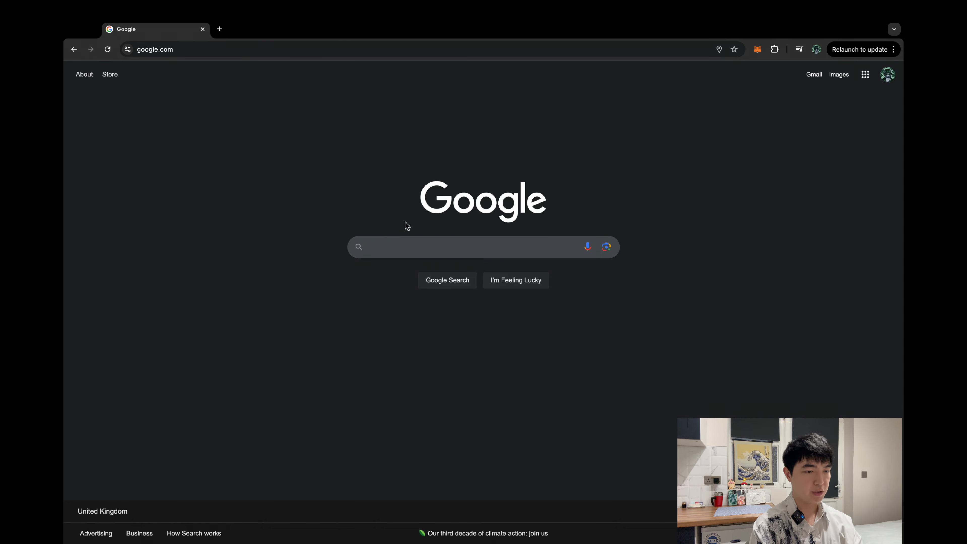
{"action": "left_click", "coordinate": [395, 242]}
{"action": "left_click", "coordinate": [365, 108]}
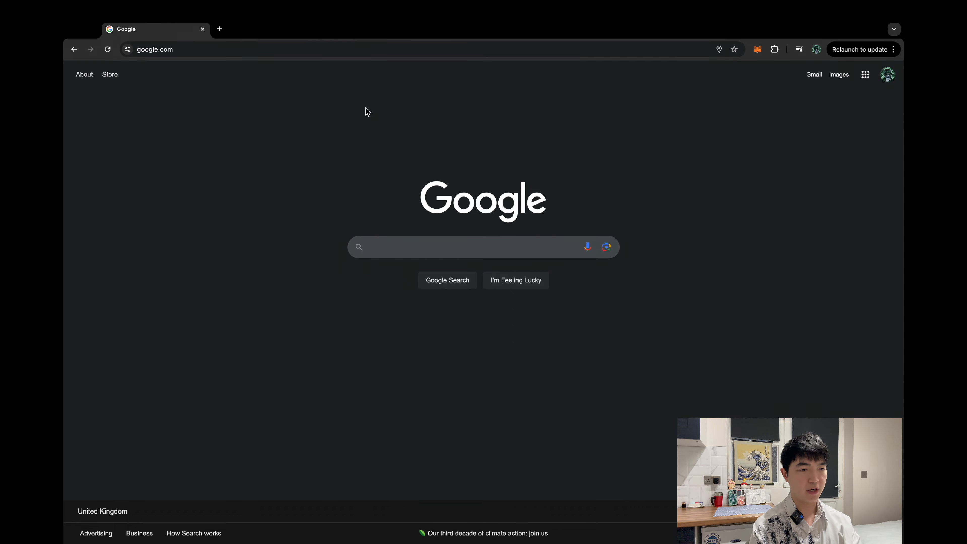
Search the web for "leonarod ai" and open the official Leonardo.Ai website
{"action": "left_click", "coordinate": [394, 56]}
{"action": "type", "text": "leonar"}
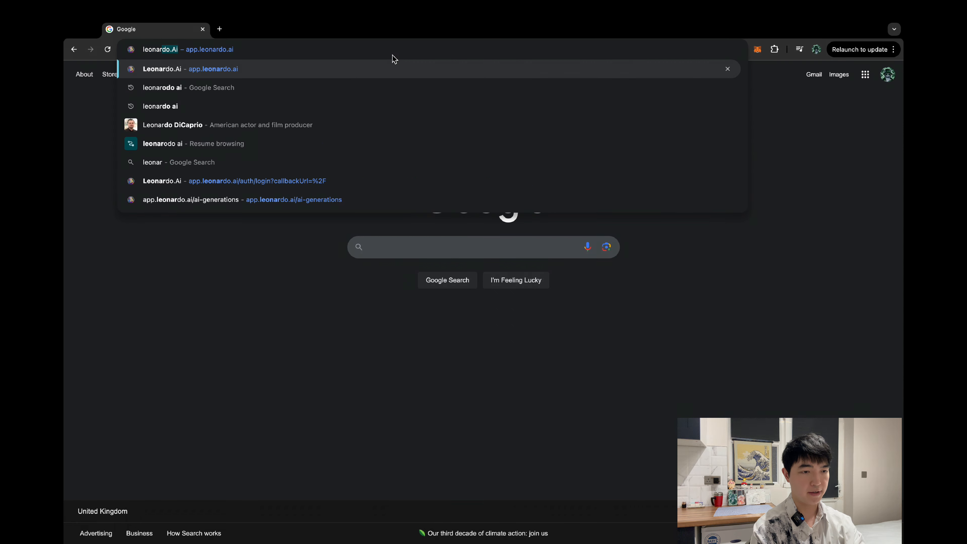
{"action": "type", "text": "od ai"}
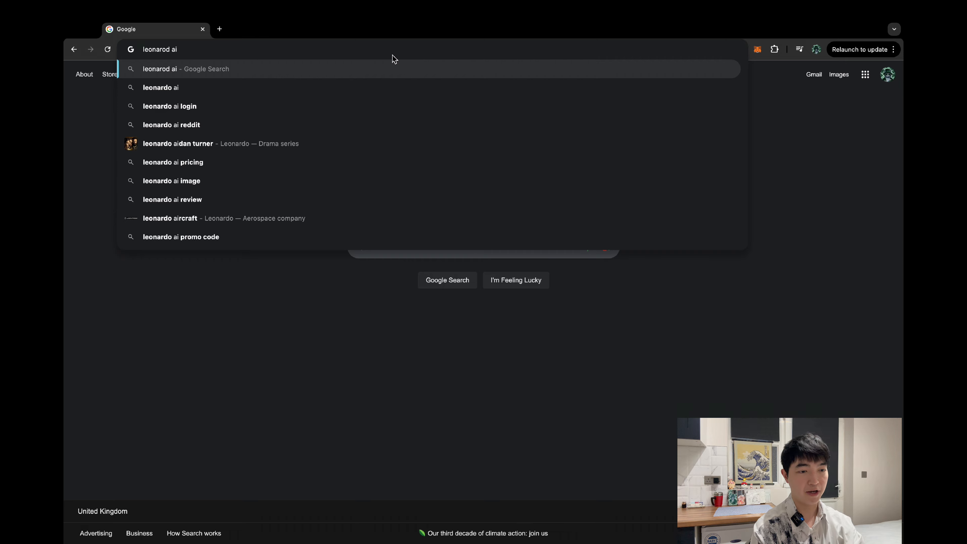
{"action": "key", "text": "Return"}
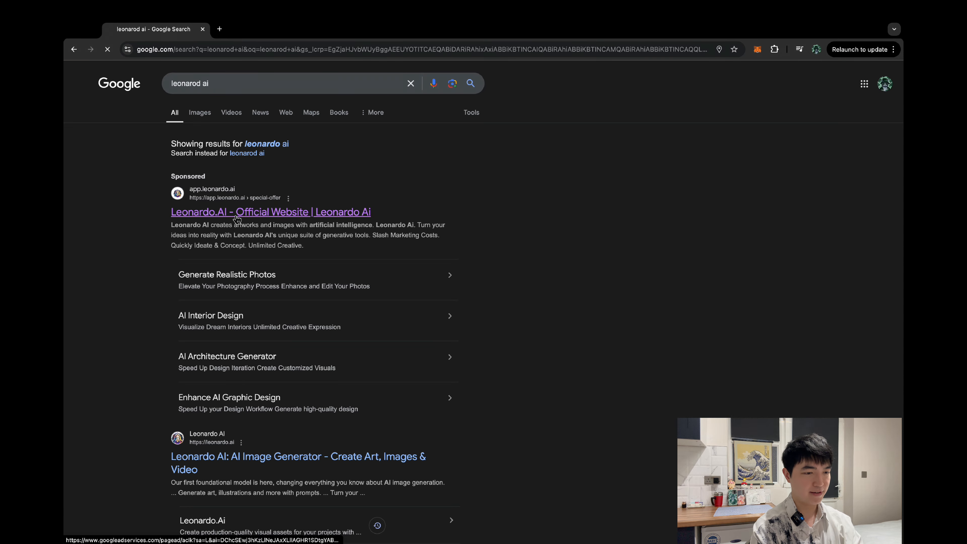
{"action": "left_click", "coordinate": [235, 213]}
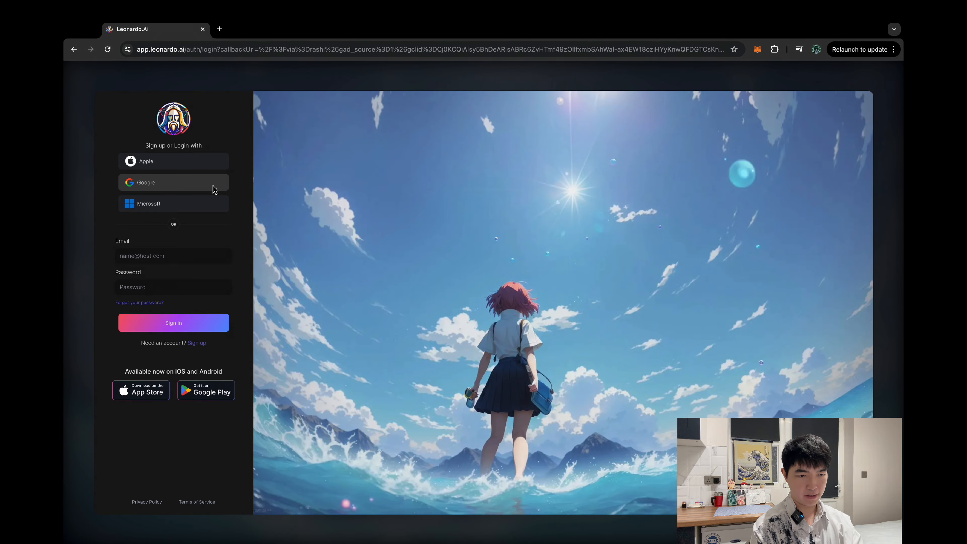
Sign in with the Google account, open the Image Creation tool and dismiss the Phoenix Image Guidance notice
{"action": "left_click", "coordinate": [213, 186]}
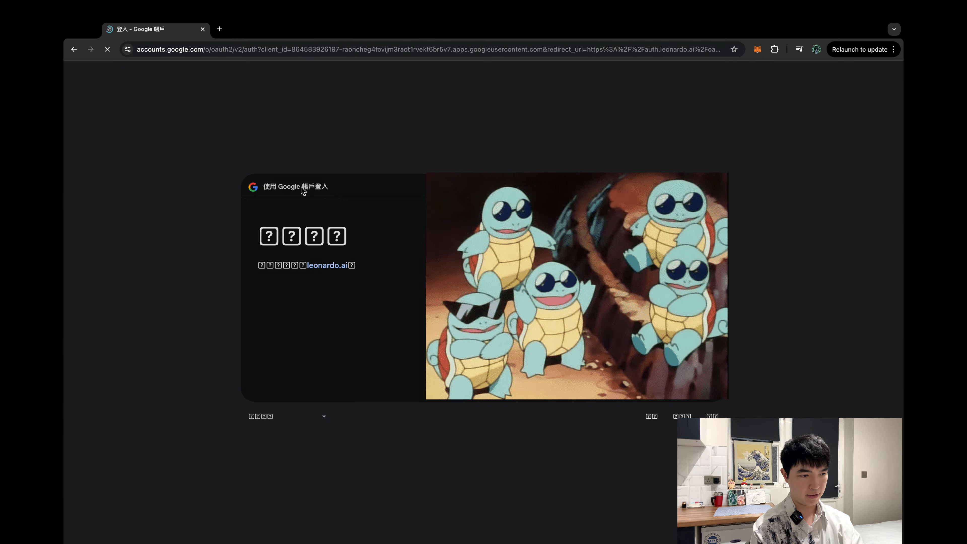
{"action": "left_click", "coordinate": [571, 237]}
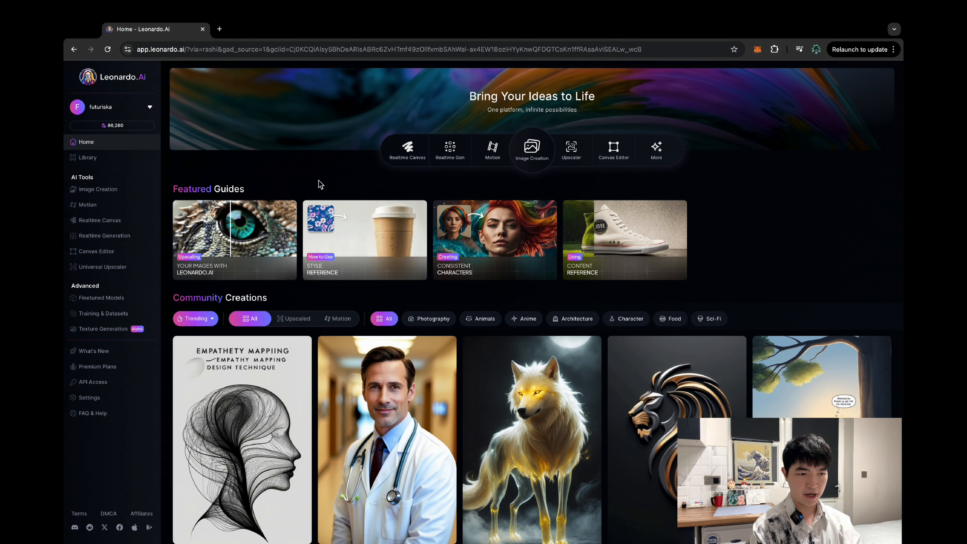
{"action": "left_click", "coordinate": [81, 192]}
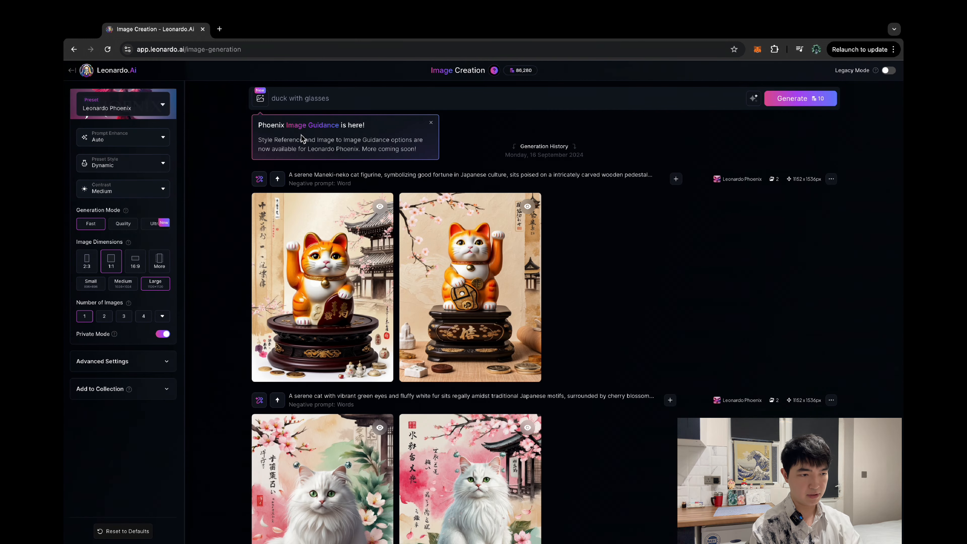
{"action": "left_click", "coordinate": [431, 122]}
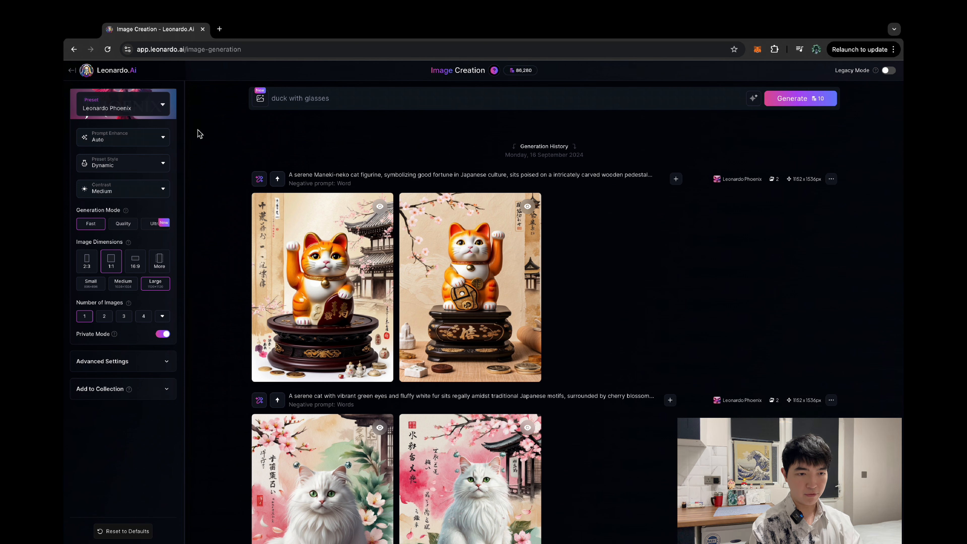
Review the platform presets, keep Leonardo Phoenix, and generate one image from the prompt "duck"
{"action": "left_click", "coordinate": [101, 107]}
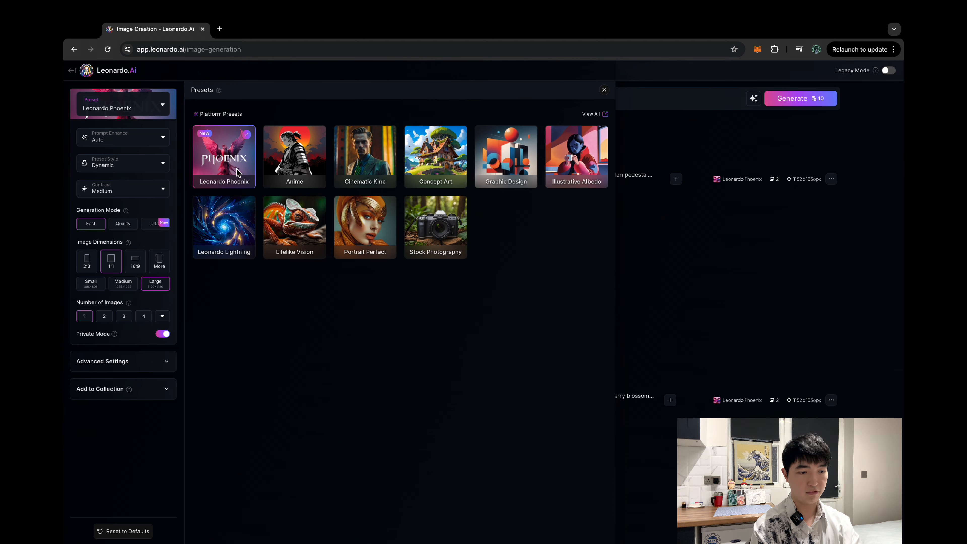
{"action": "left_click", "coordinate": [603, 91]}
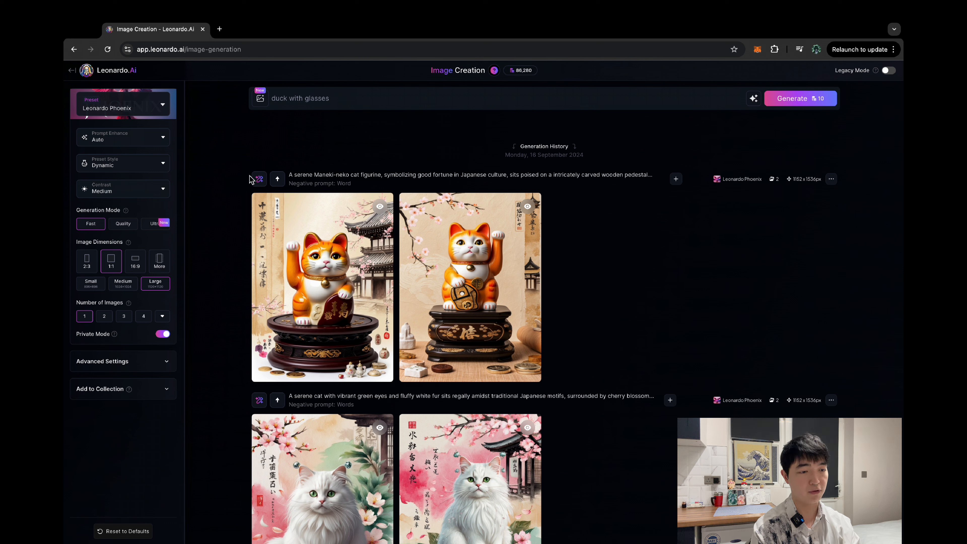
{"action": "left_click_drag", "start_coordinate": [366, 101], "coordinate": [274, 106]}
{"action": "key", "text": "BackSpace"}
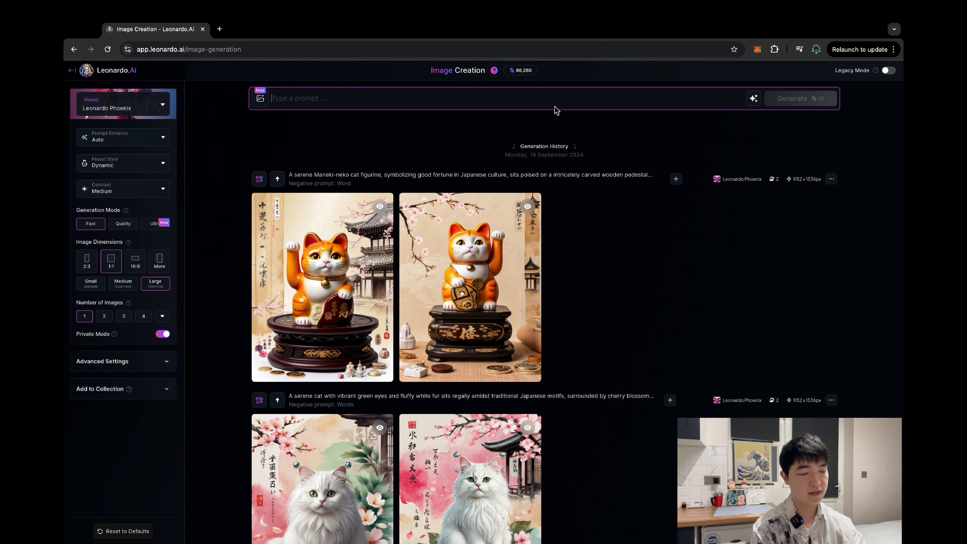
{"action": "type", "text": "duck"}
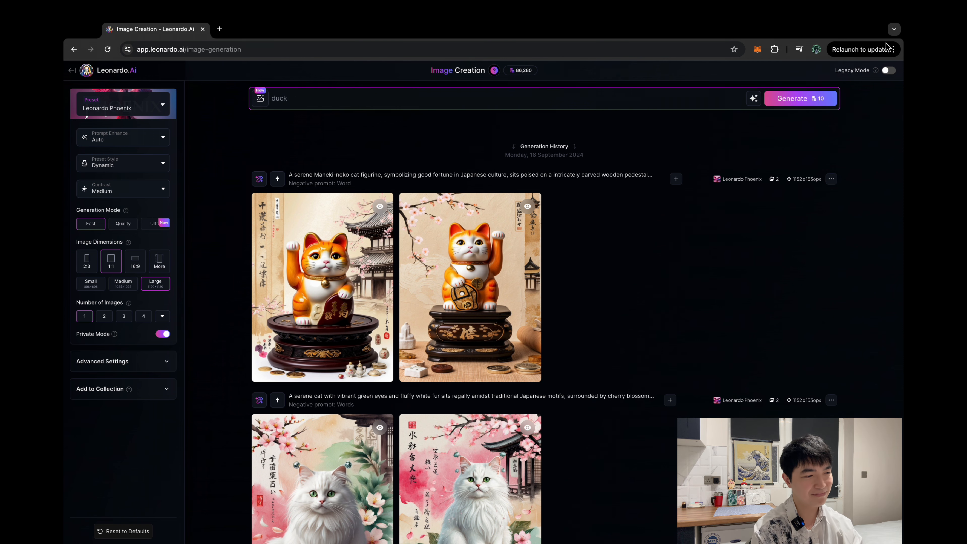
{"action": "left_click", "coordinate": [824, 99]}
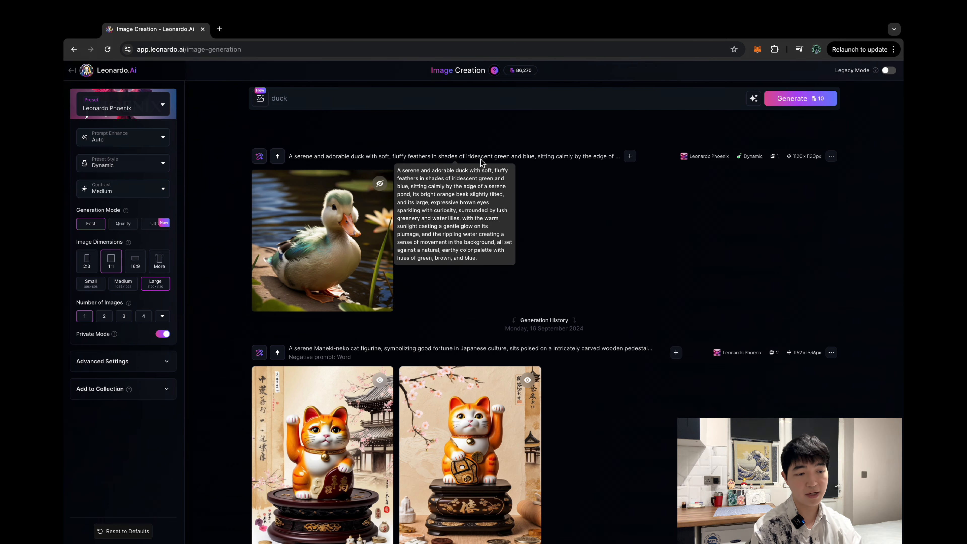
View the newly generated duck image enlarged at 100%, then close it
{"action": "left_click", "coordinate": [286, 235]}
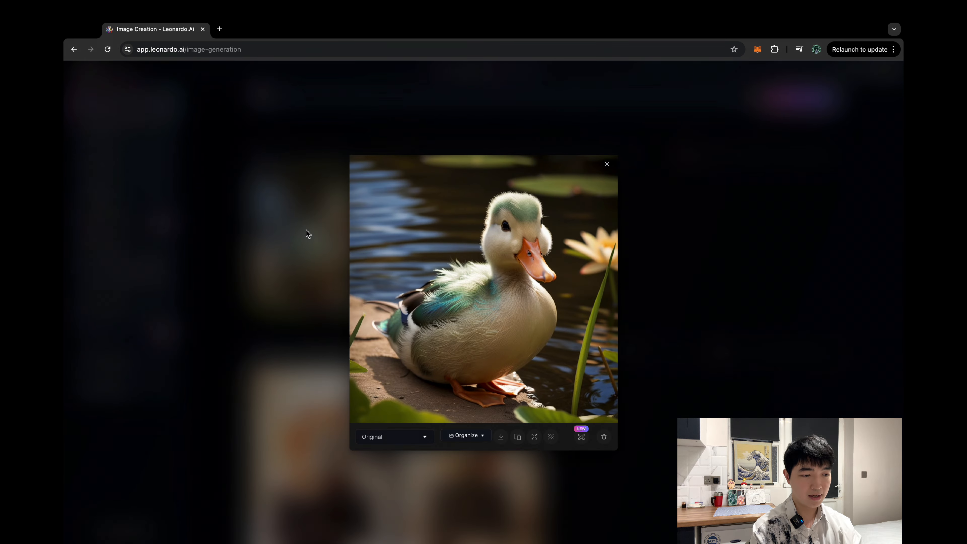
{"action": "left_click", "coordinate": [523, 274]}
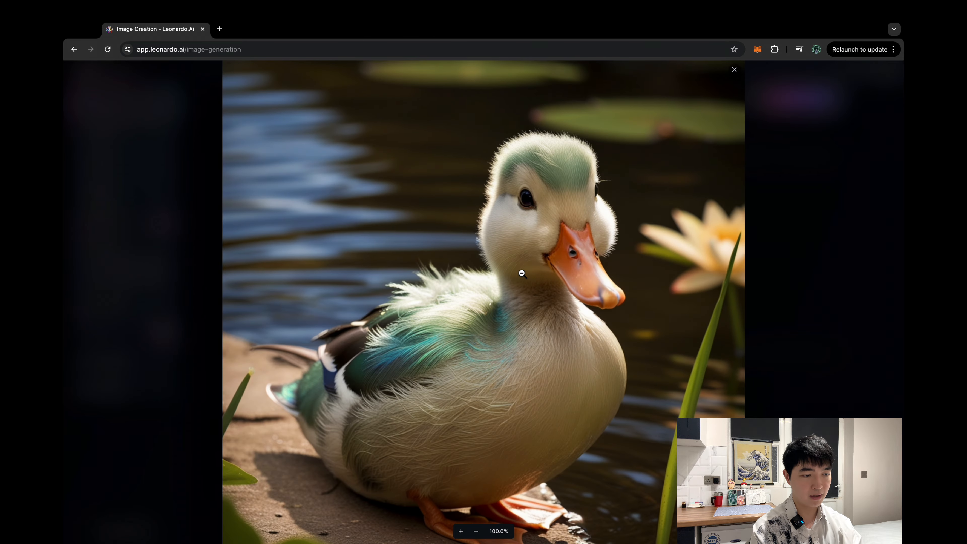
{"action": "key", "text": "Escape"}
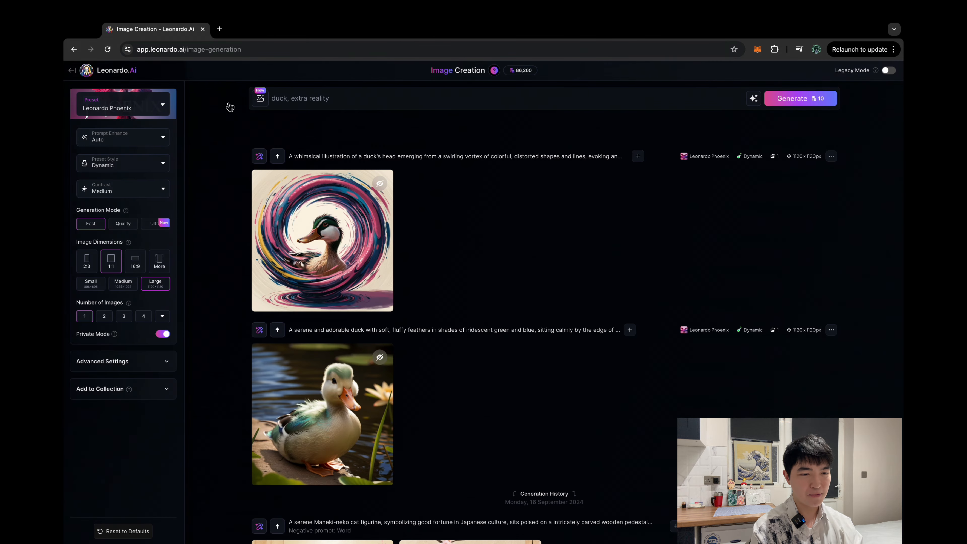
Change the image preset to Stock Photography
{"action": "left_click", "coordinate": [154, 106]}
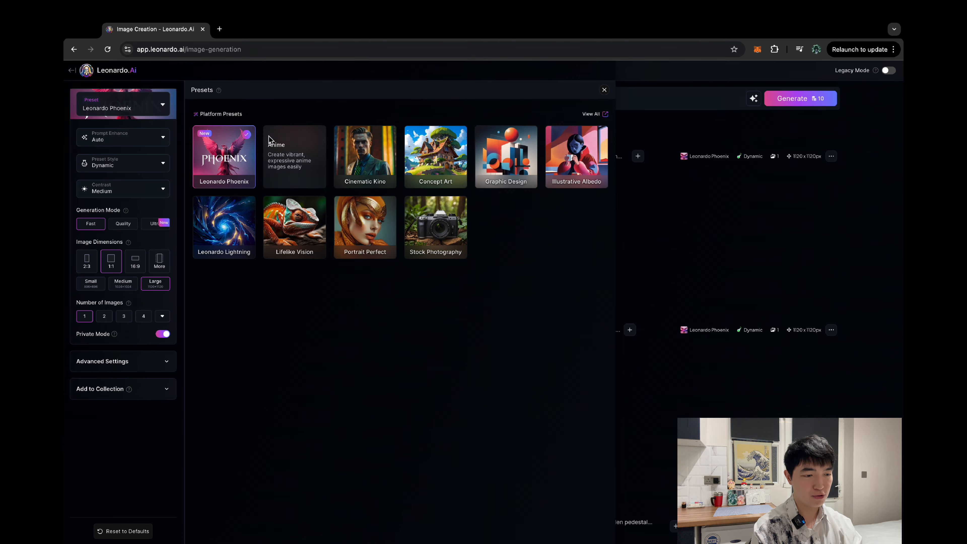
{"action": "left_click", "coordinate": [426, 227]}
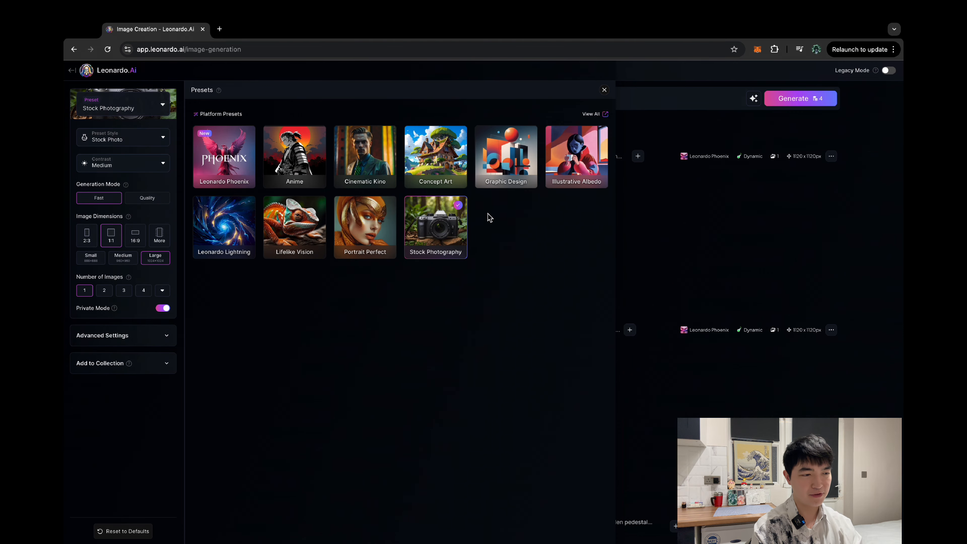
{"action": "left_click", "coordinate": [604, 90]}
Shorten the prompt to "duck" by removing ", extra reality" and generate the image
{"action": "left_click", "coordinate": [344, 95]}
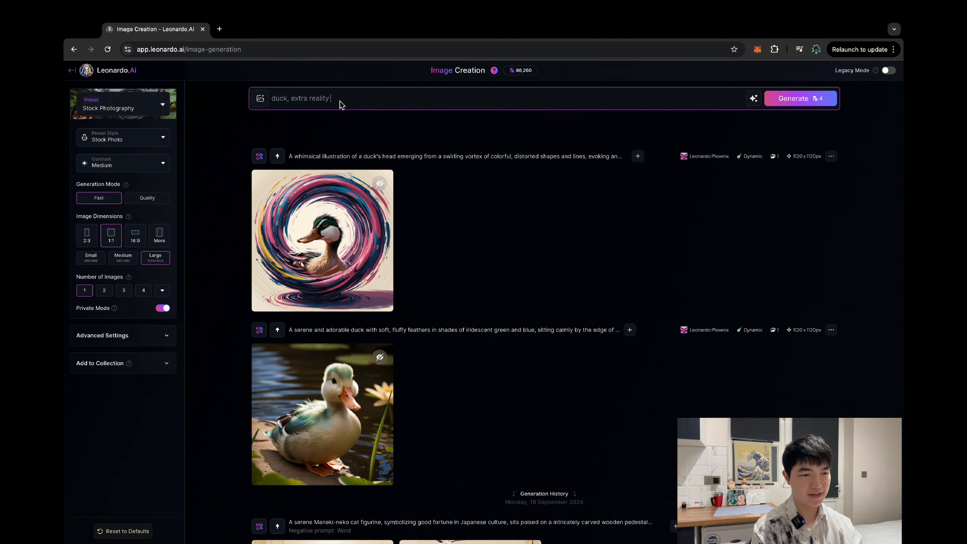
{"action": "key", "text": "shift+Left"}
{"action": "key", "text": "shift+Left"}
{"action": "key", "text": "shift+Left"}
{"action": "key", "text": "shift+Left"}
{"action": "key", "text": "shift+Left"}
{"action": "key", "text": "shift+Left"}
{"action": "key", "text": "shift+Left"}
{"action": "key", "text": "shift+Left"}
{"action": "key", "text": "shift+Left"}
{"action": "key", "text": "shift+Left"}
{"action": "key", "text": "shift+Left"}
{"action": "key", "text": "shift+Left"}
{"action": "key", "text": "shift+Left"}
{"action": "key", "text": "shift+Left"}
{"action": "key", "text": "shift+Left"}
{"action": "key", "text": "BackSpace"}
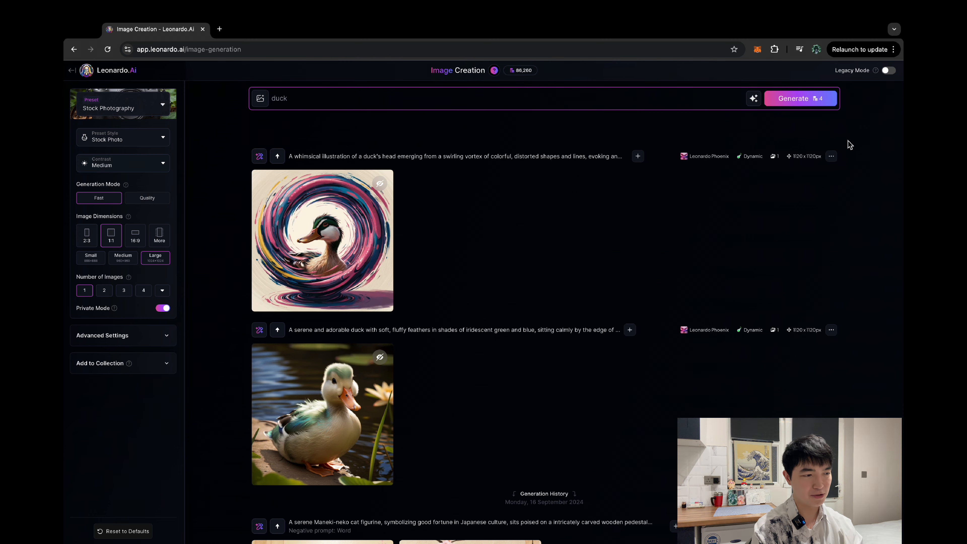
{"action": "left_click", "coordinate": [815, 102]}
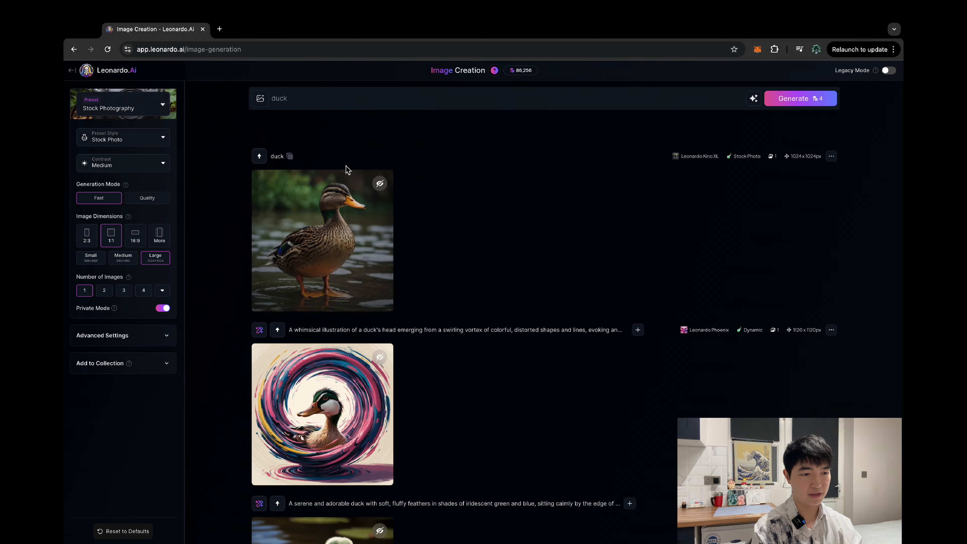
Inspect the stock-photo duck image enlarged at 150% from head to feet and close it
{"action": "left_click", "coordinate": [314, 219]}
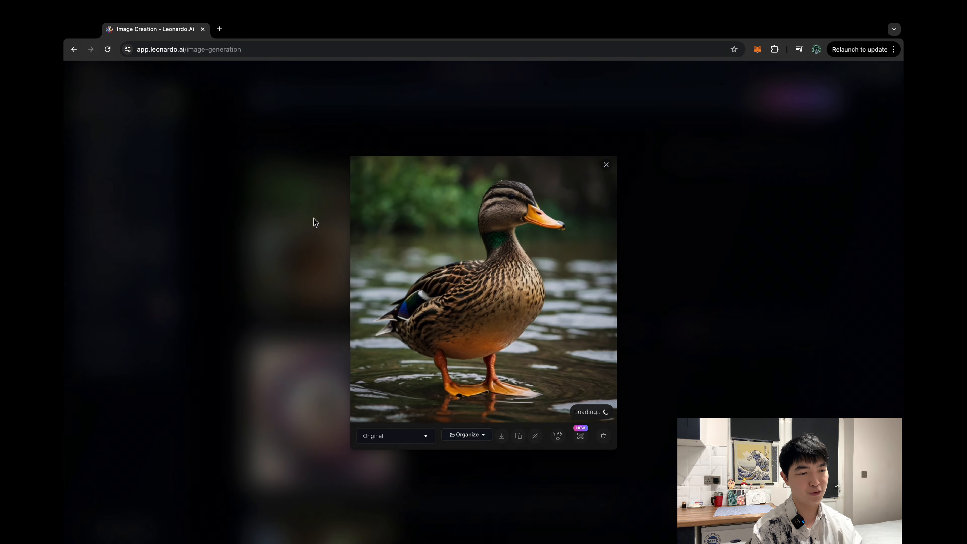
{"action": "left_click", "coordinate": [446, 225]}
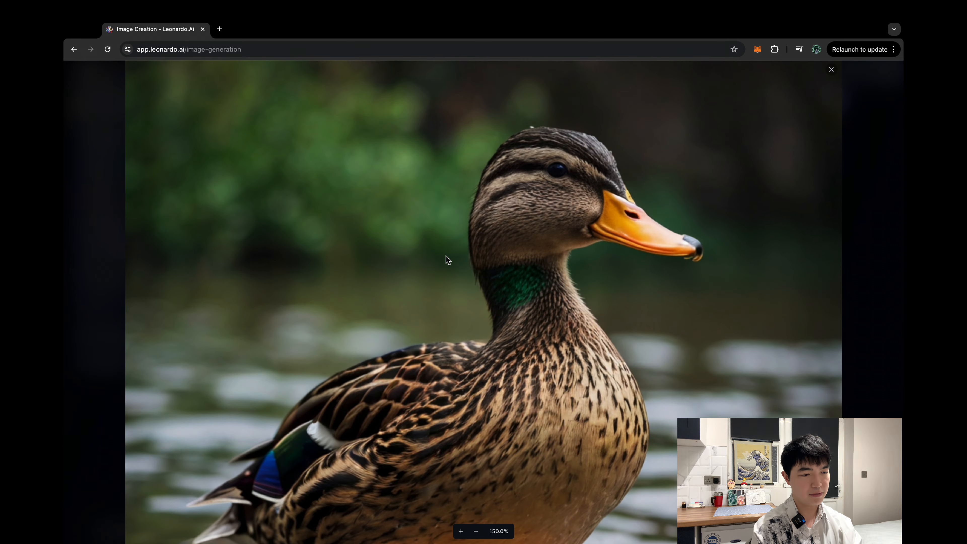
{"action": "scroll", "coordinate": [603, 291], "scroll_direction": "down", "scroll_amount": 6}
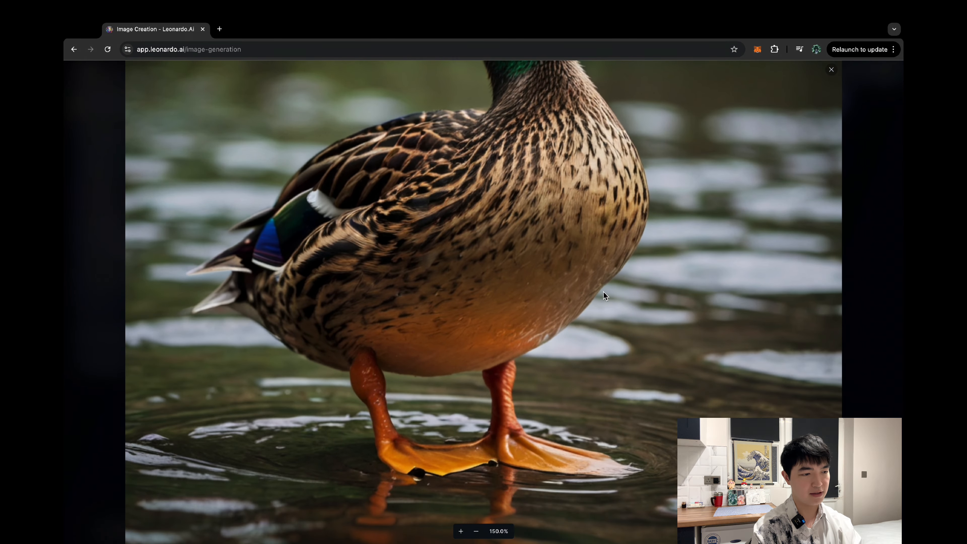
{"action": "scroll", "coordinate": [604, 291], "scroll_direction": "up", "scroll_amount": 6}
{"action": "left_click", "coordinate": [831, 71]}
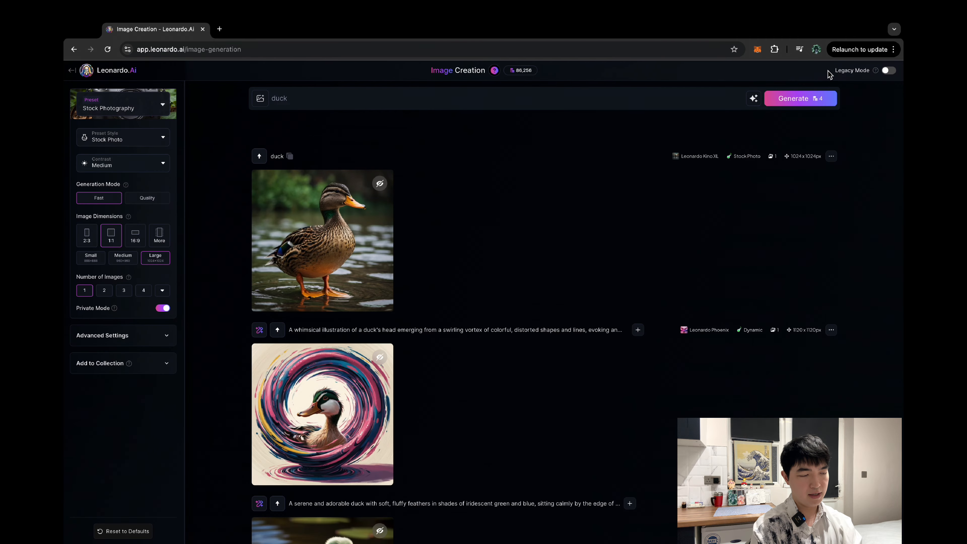
Turn on Legacy Mode and look through the available finetuned models and preset styles without changing them
{"action": "left_click", "coordinate": [888, 72]}
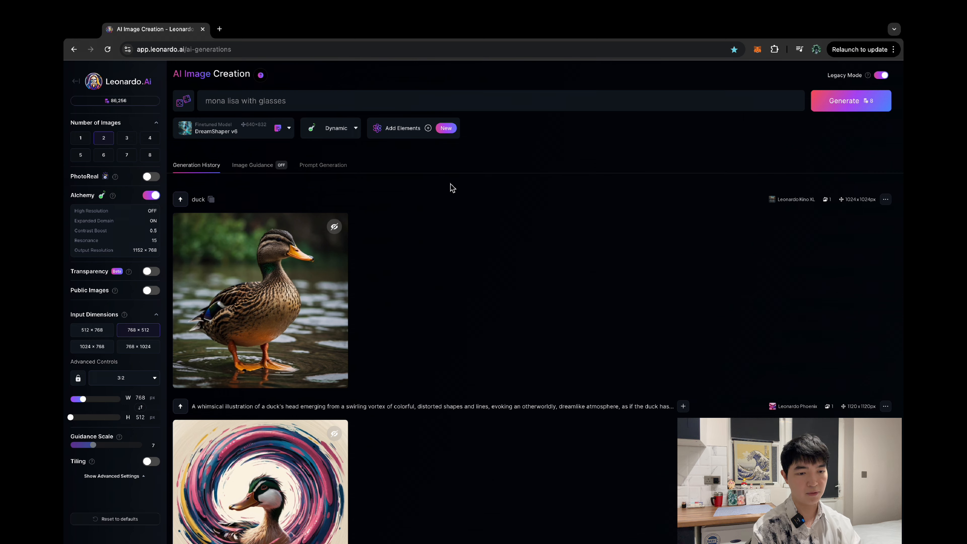
{"action": "mouse_move", "coordinate": [195, 317]}
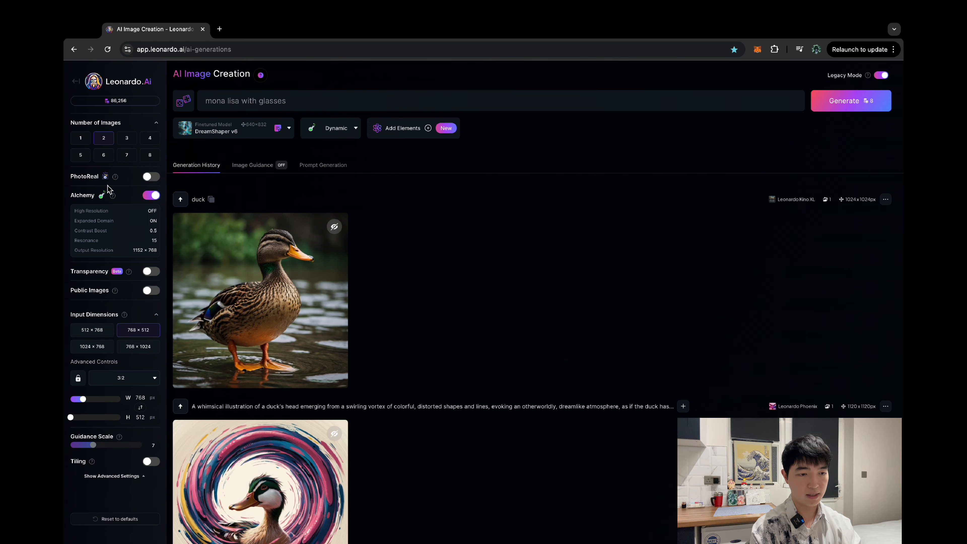
{"action": "left_click", "coordinate": [264, 134]}
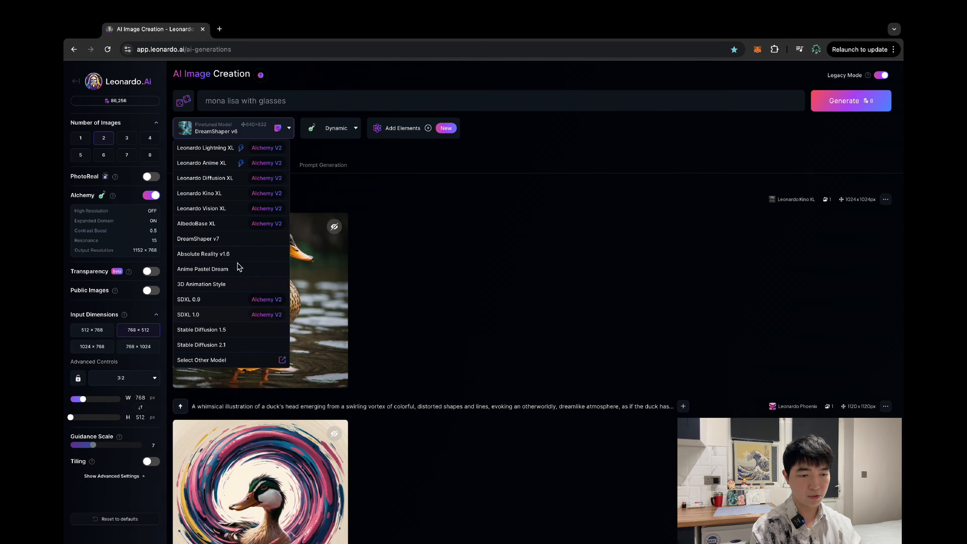
{"action": "left_click", "coordinate": [376, 166]}
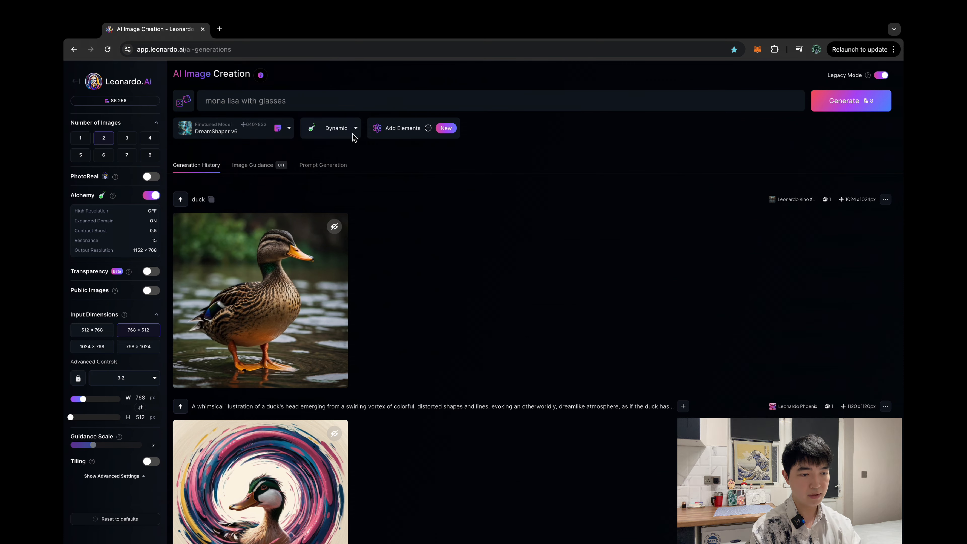
{"action": "left_click", "coordinate": [356, 134]}
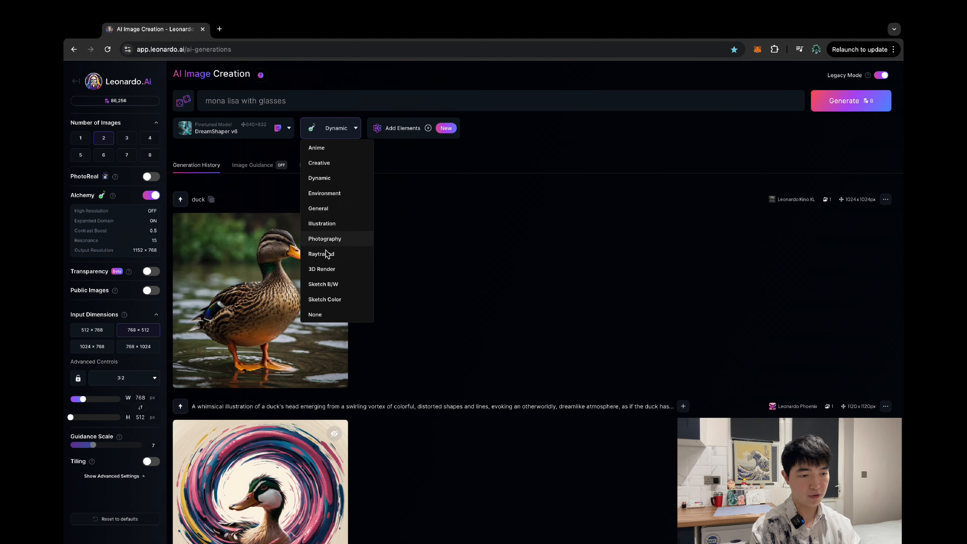
{"action": "left_click", "coordinate": [411, 187]}
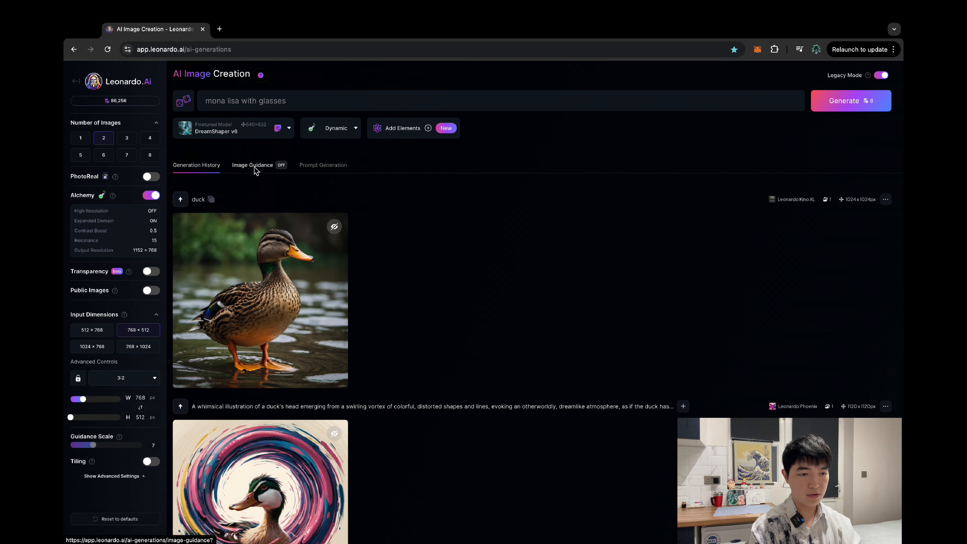
Open the image guidance settings and enable the first Image to Image input with the bearded-face logo
{"action": "left_click", "coordinate": [244, 170]}
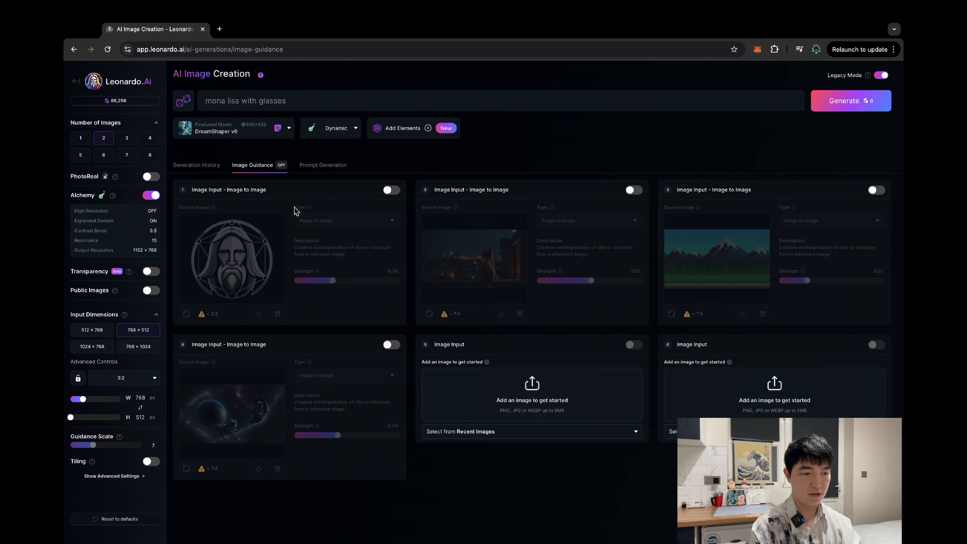
{"action": "left_click", "coordinate": [389, 192]}
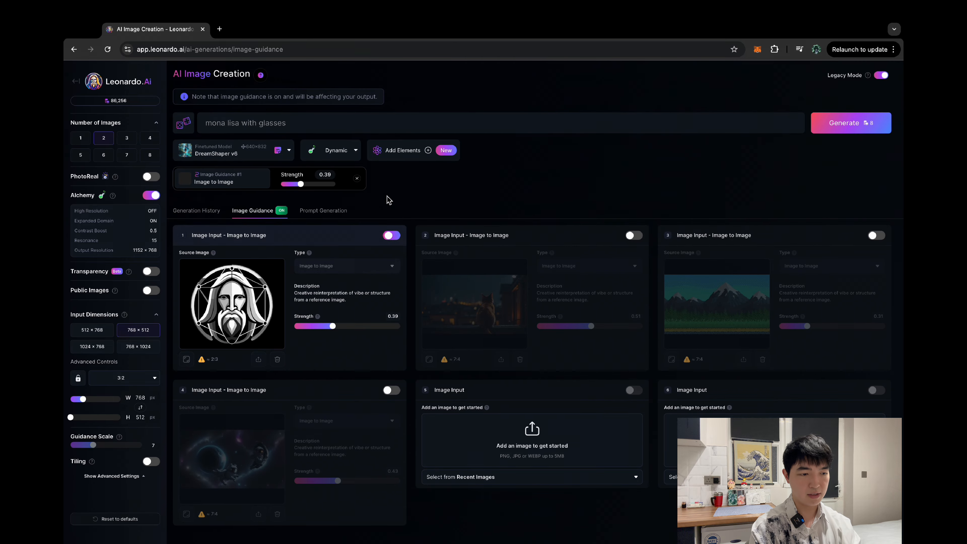
Browse the uploaded images available as the first image guidance source and close the picker without choosing one
{"action": "left_click", "coordinate": [250, 314]}
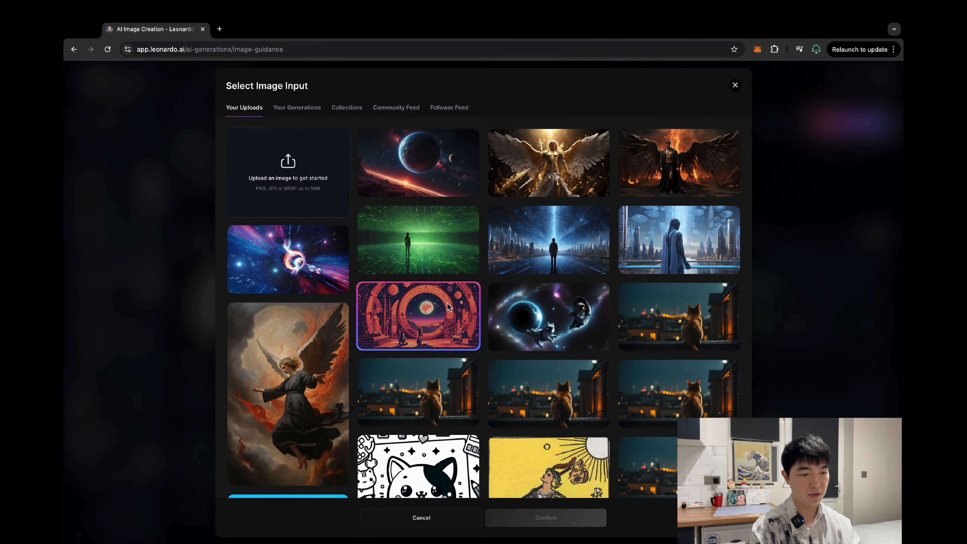
{"action": "scroll", "coordinate": [417, 251], "scroll_direction": "down", "scroll_amount": 15}
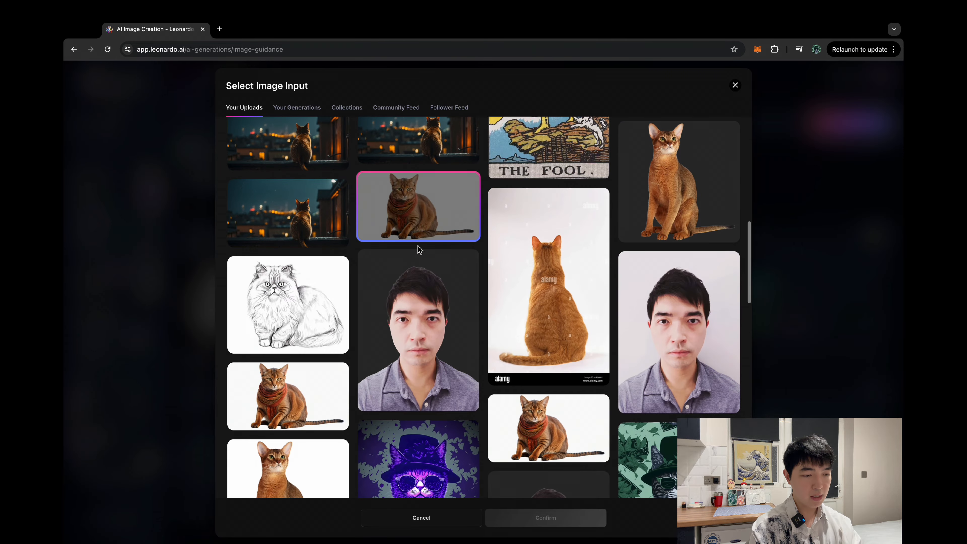
{"action": "scroll", "coordinate": [417, 260], "scroll_direction": "up", "scroll_amount": 15}
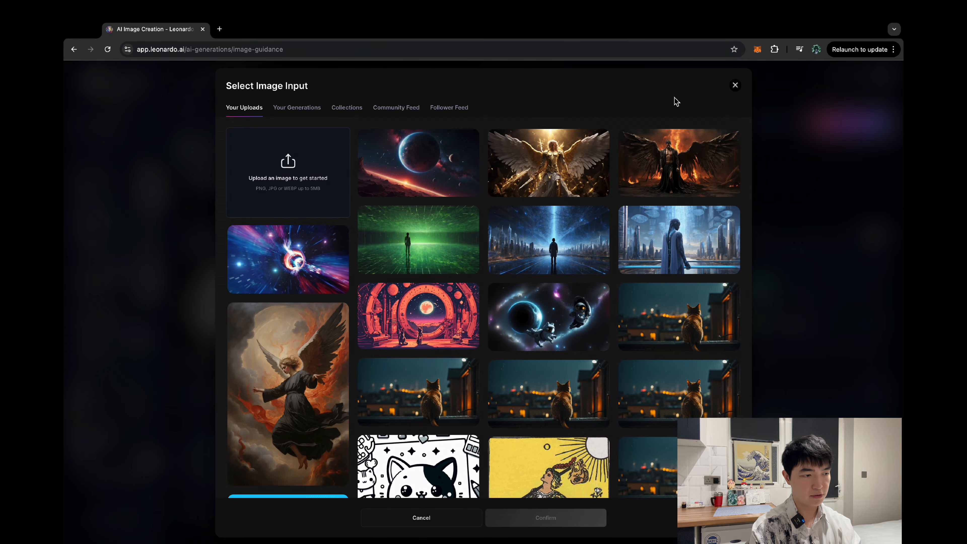
{"action": "left_click", "coordinate": [735, 85]}
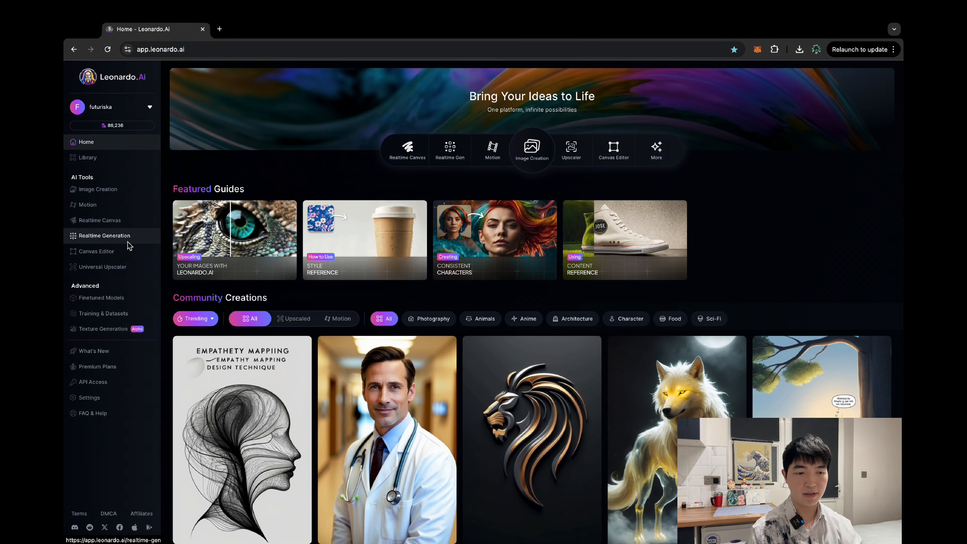
Open Realtime Generation and enter the prompt "duck" to generate an image
{"action": "left_click", "coordinate": [128, 241]}
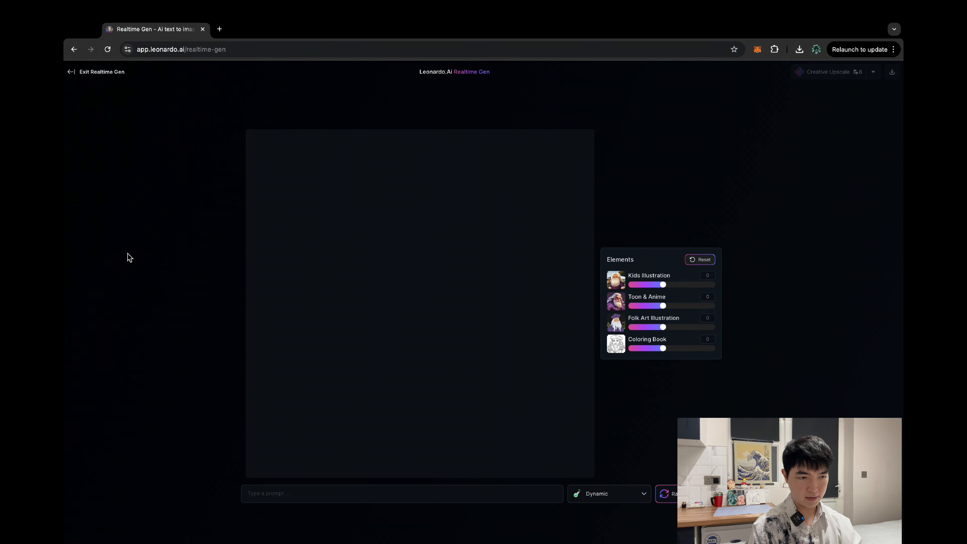
{"action": "left_click", "coordinate": [300, 498]}
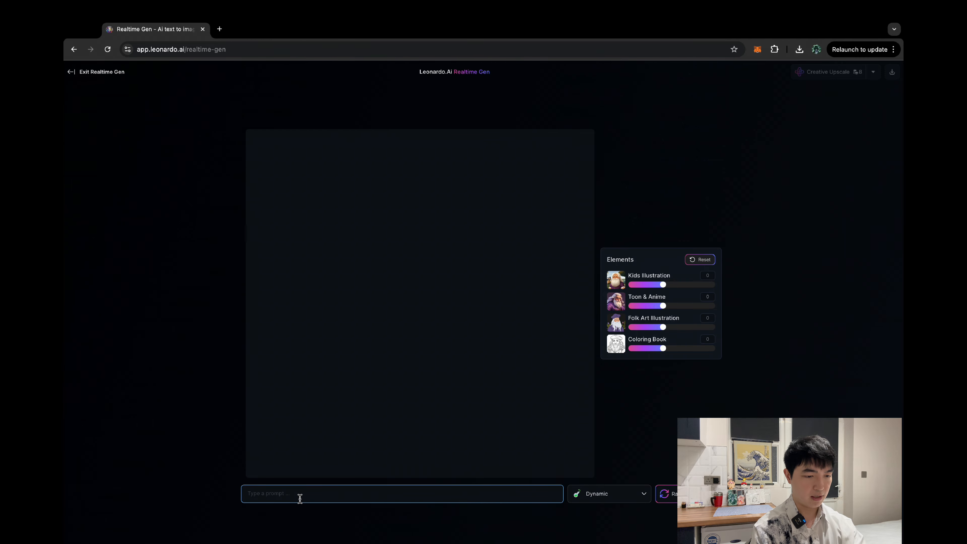
{"action": "type", "text": "duck"}
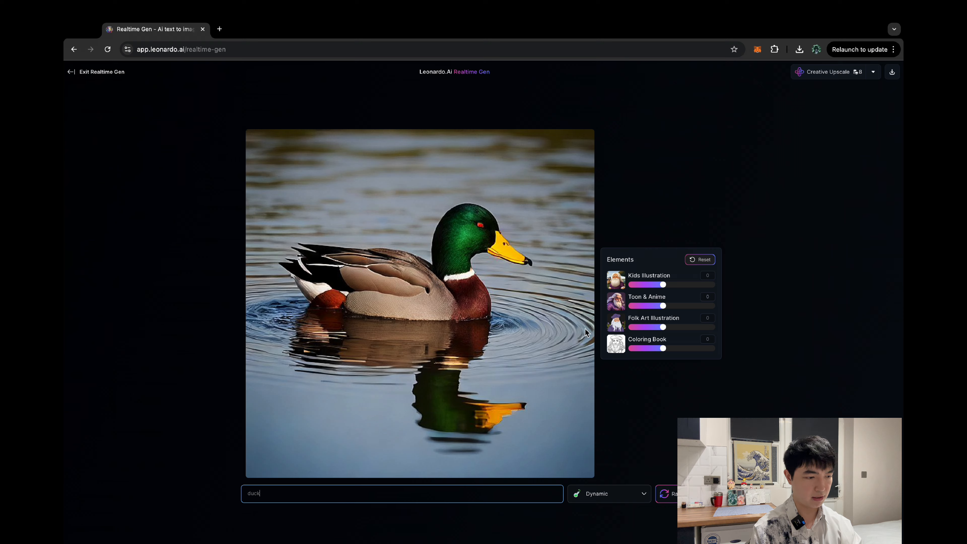
Apply the Anime style to the duck image and generate several random variations of it
{"action": "left_click", "coordinate": [647, 496]}
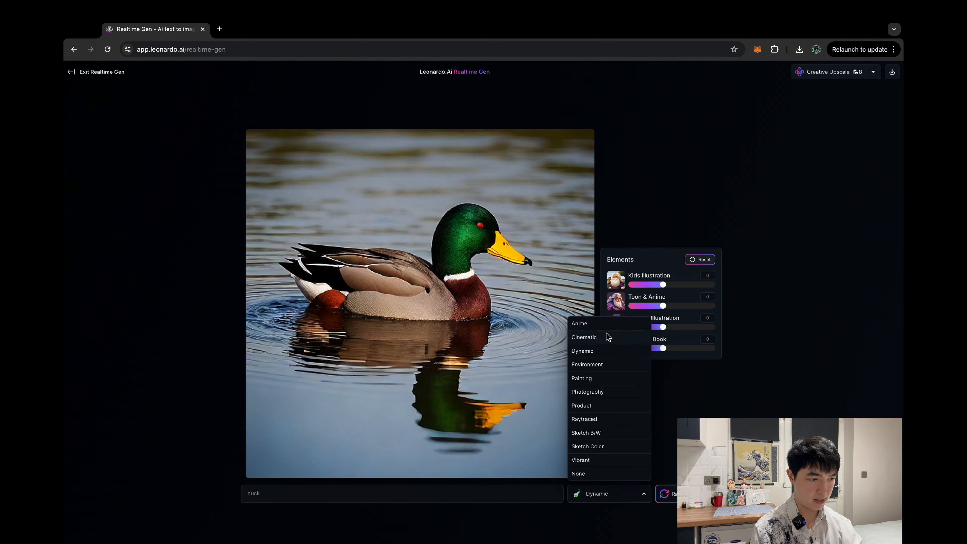
{"action": "left_click", "coordinate": [608, 324]}
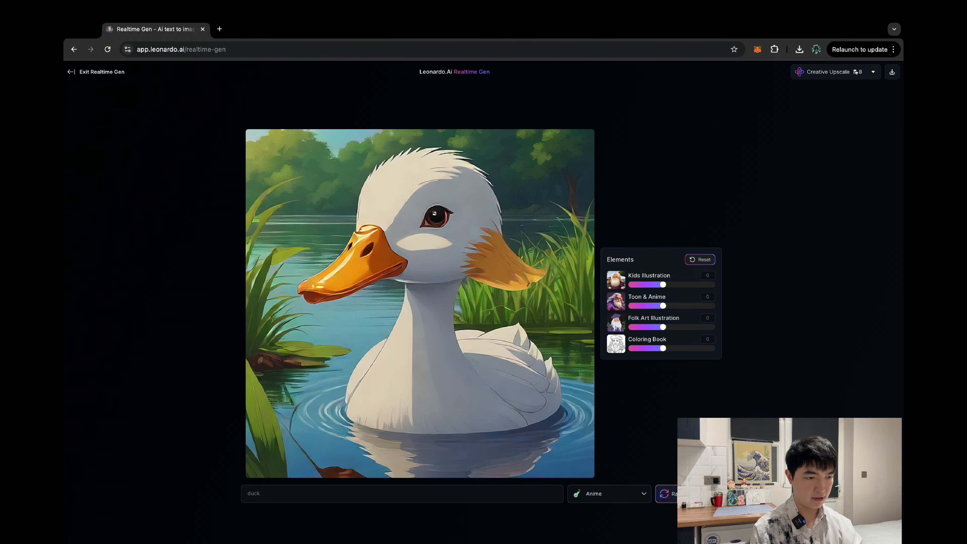
{"action": "left_click", "coordinate": [671, 497]}
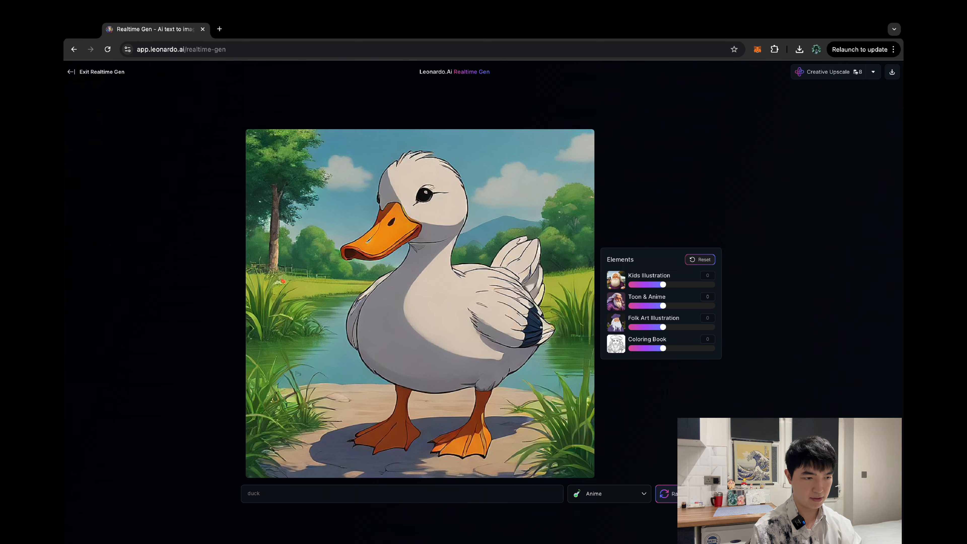
{"action": "left_click", "coordinate": [671, 494]}
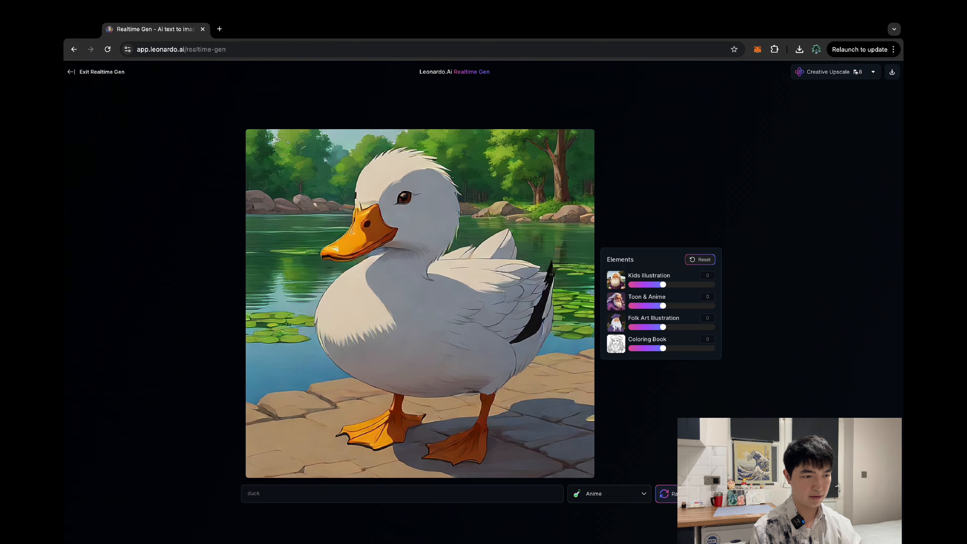
{"action": "left_click", "coordinate": [671, 496]}
{"action": "left_click", "coordinate": [672, 497]}
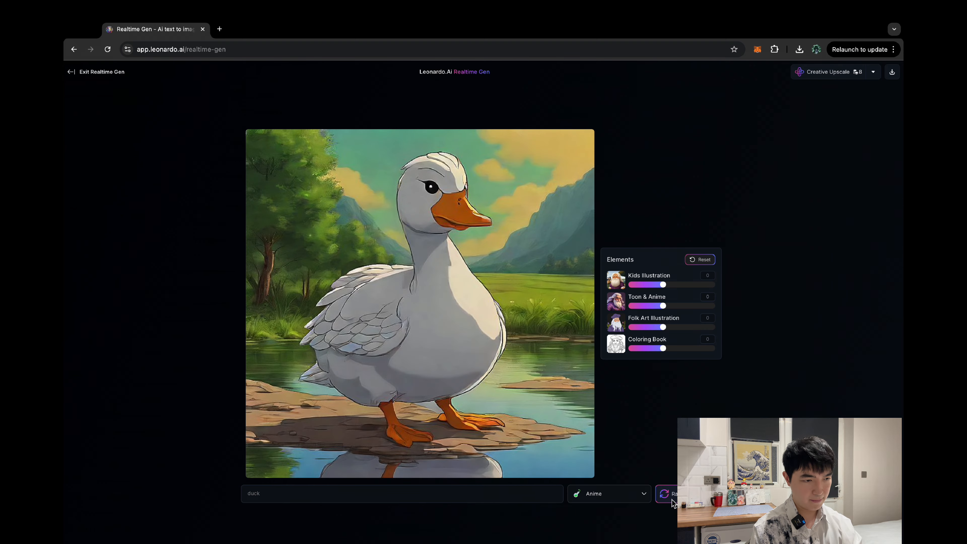
Switch the duck image to the Photography style and generate another random variation
{"action": "left_click", "coordinate": [625, 493]}
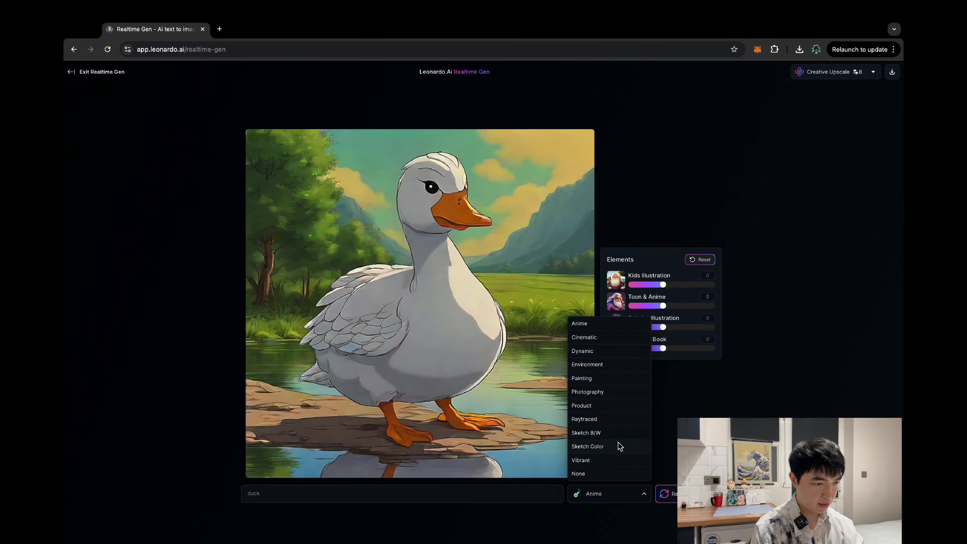
{"action": "left_click", "coordinate": [608, 393]}
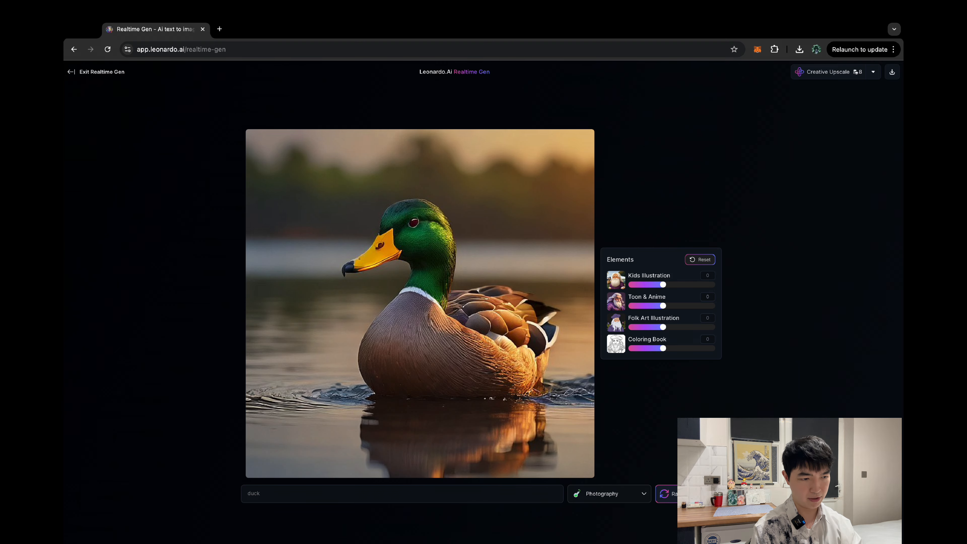
{"action": "left_click", "coordinate": [673, 494]}
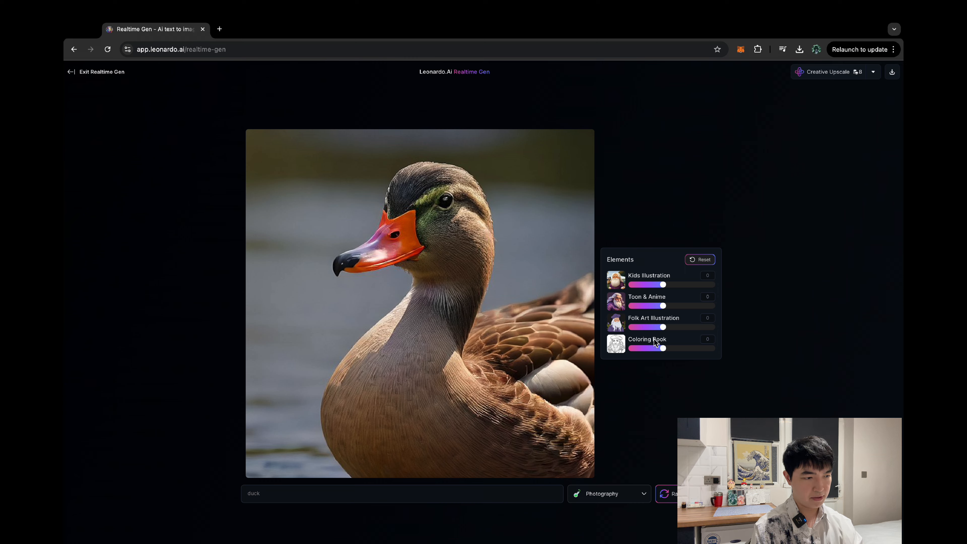
Try the Kids Illustration element at strength 1 on the duck and return it to 0
{"action": "left_click", "coordinate": [663, 281]}
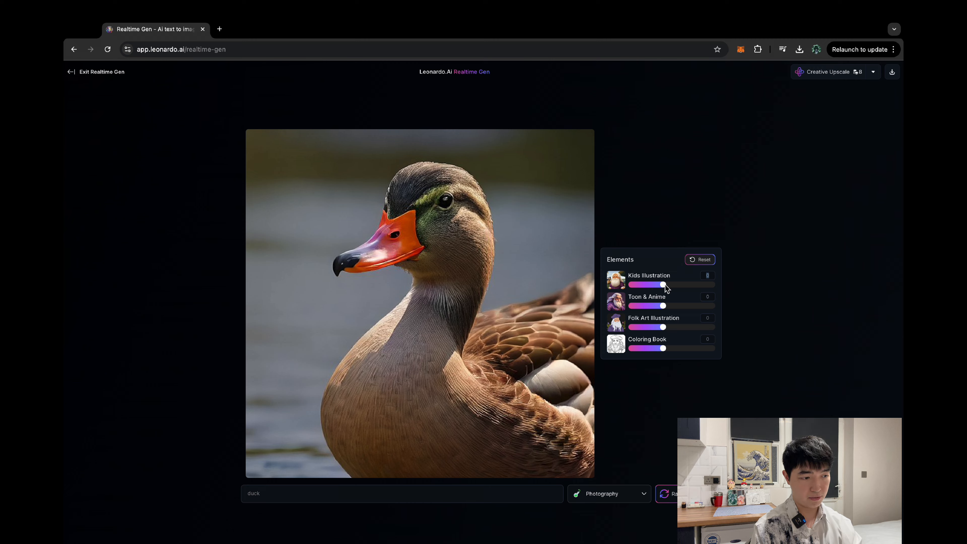
{"action": "left_click_drag", "start_coordinate": [665, 284], "coordinate": [674, 284]}
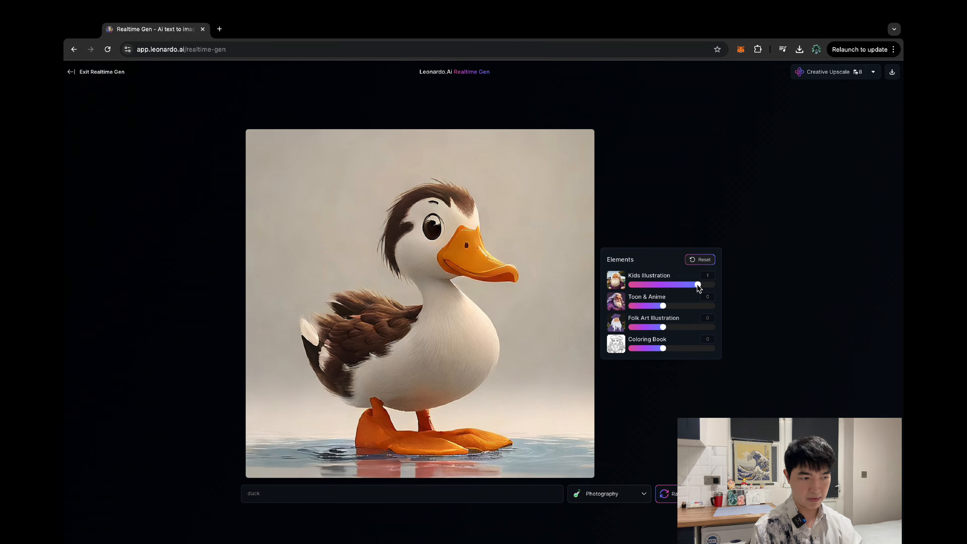
{"action": "left_click_drag", "start_coordinate": [703, 285], "coordinate": [707, 285]}
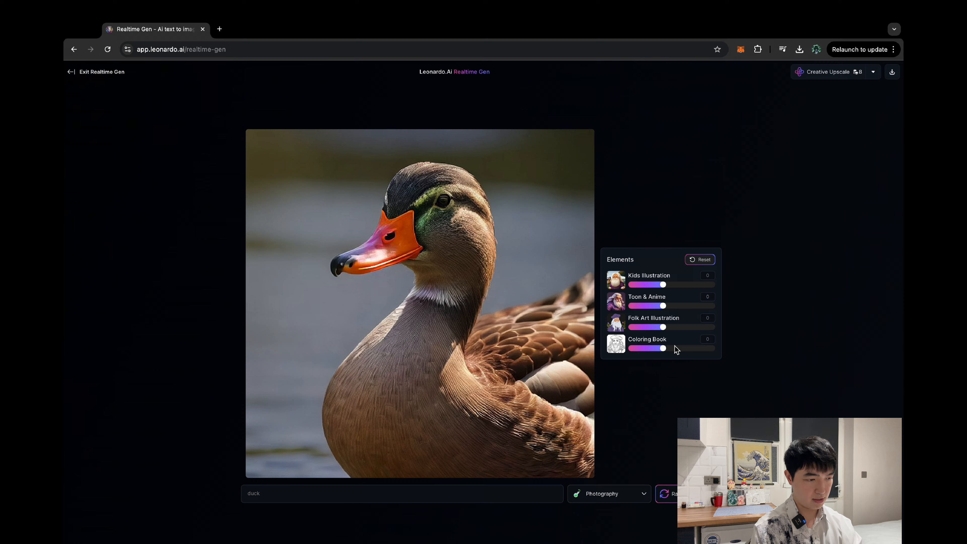
Try Coloring Book at 0.5 and -0.3, and Toon & Anime with Folk Art Illustration at 0.2 each, returning every element to 0
{"action": "left_click_drag", "start_coordinate": [666, 349], "coordinate": [673, 349]}
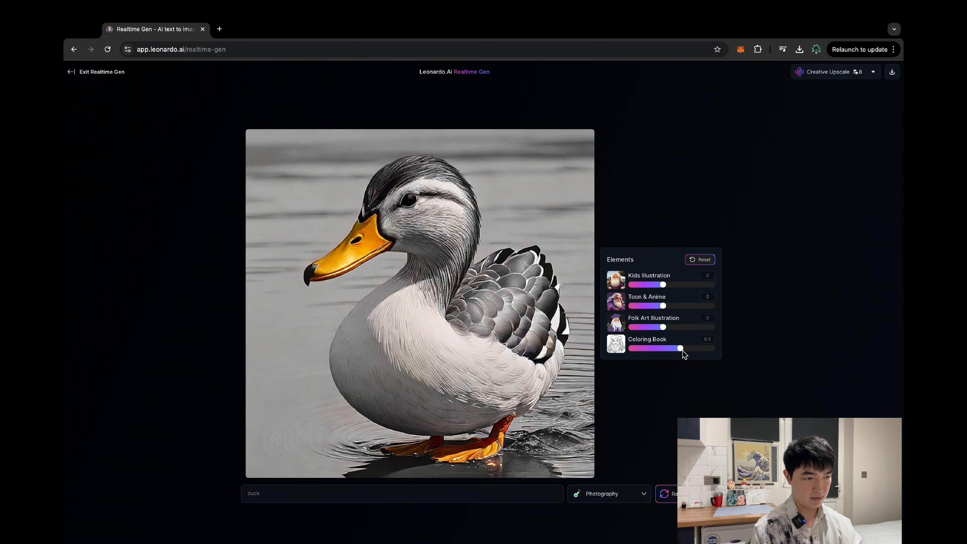
{"action": "left_click_drag", "start_coordinate": [688, 349], "coordinate": [700, 349]}
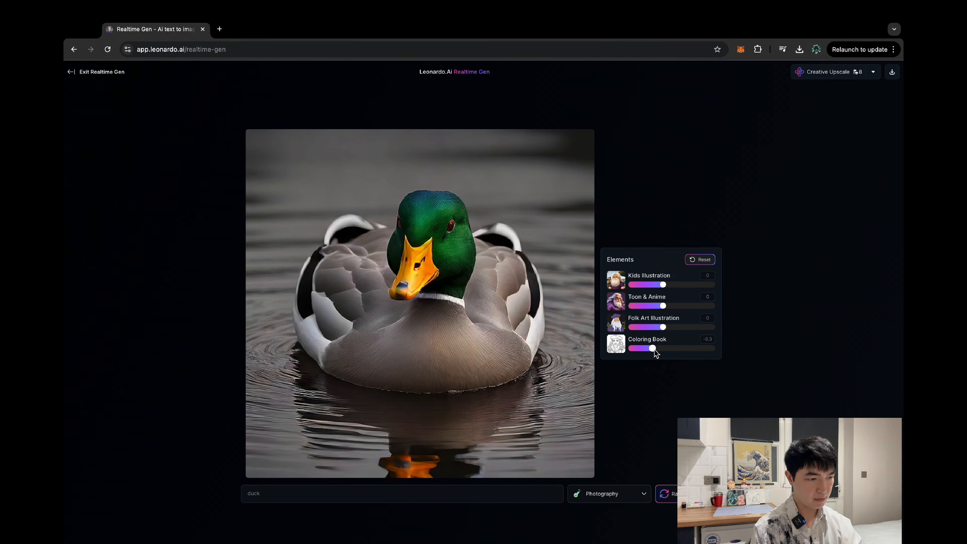
{"action": "left_click_drag", "start_coordinate": [660, 352], "coordinate": [663, 352]}
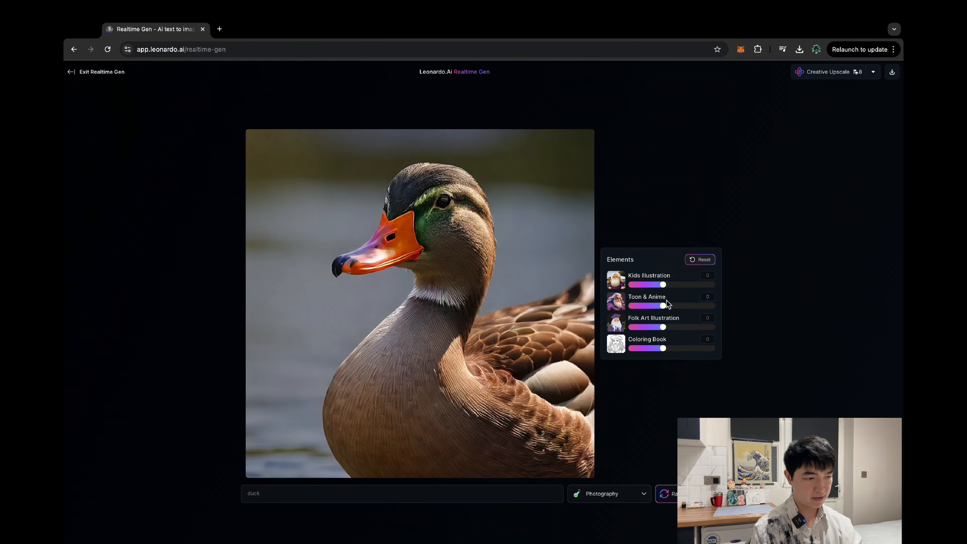
{"action": "left_click_drag", "start_coordinate": [665, 306], "coordinate": [670, 328]}
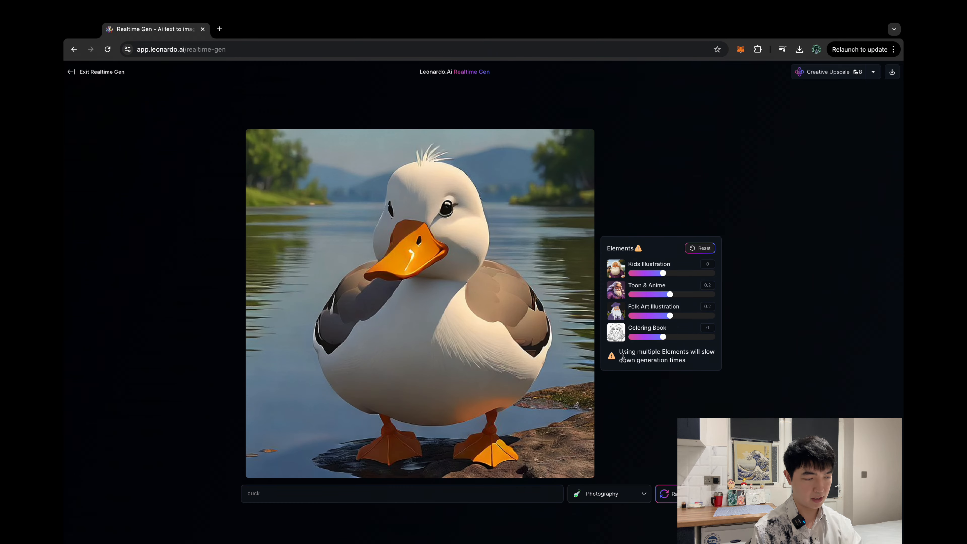
{"action": "left_click_drag", "start_coordinate": [670, 316], "coordinate": [665, 310]}
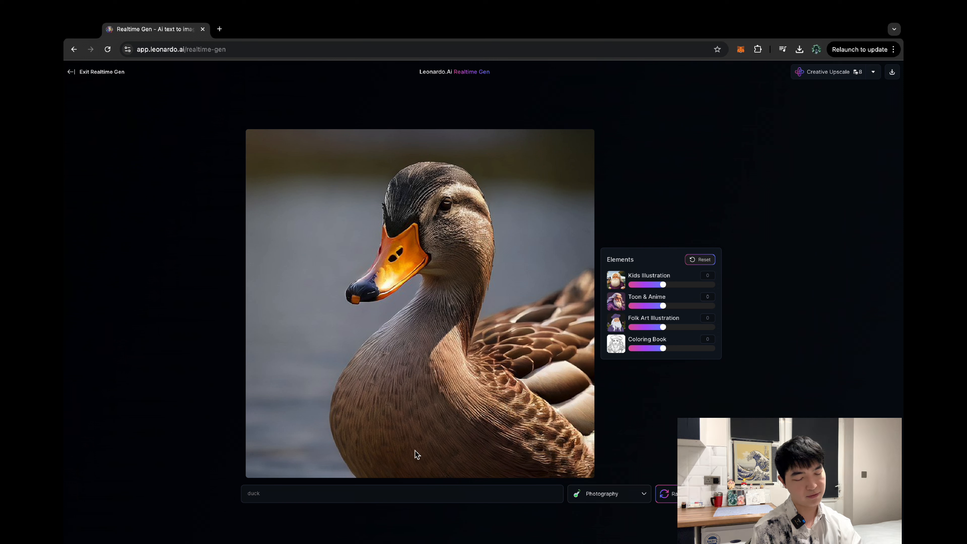
Extend the prompt to "duck in a anime style" and set the image style to Anime
{"action": "left_click", "coordinate": [402, 491]}
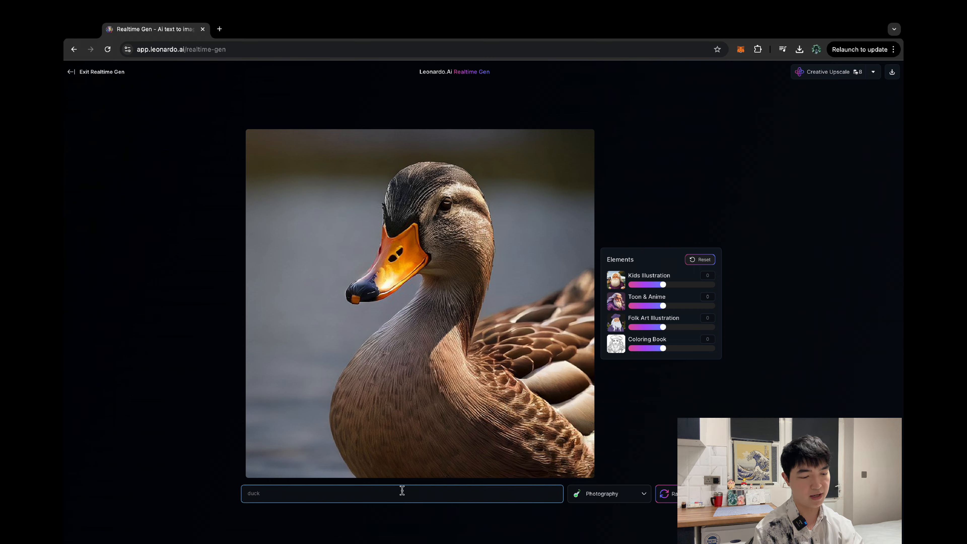
{"action": "type", "text": "e"}
{"action": "key", "text": "BackSpace"}
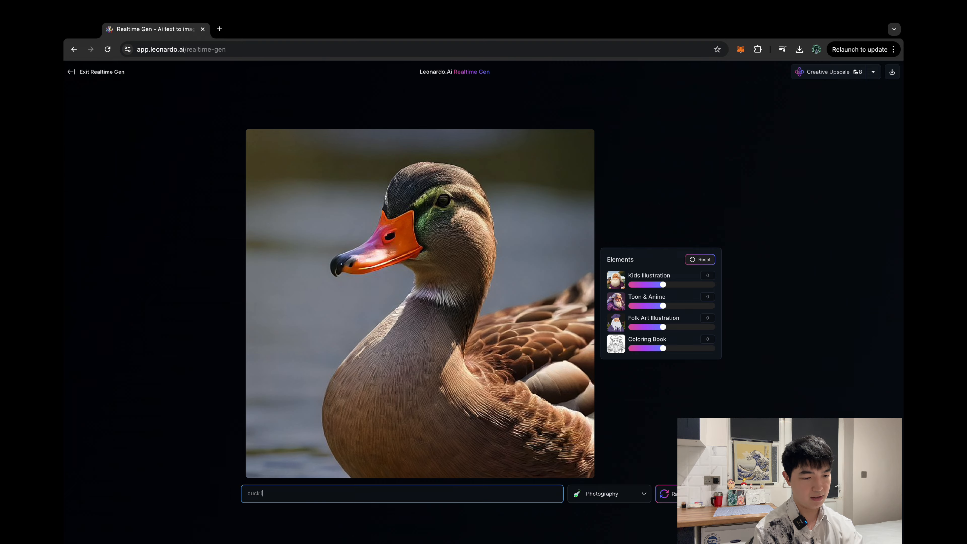
{"action": "type", "text": "in a anime"}
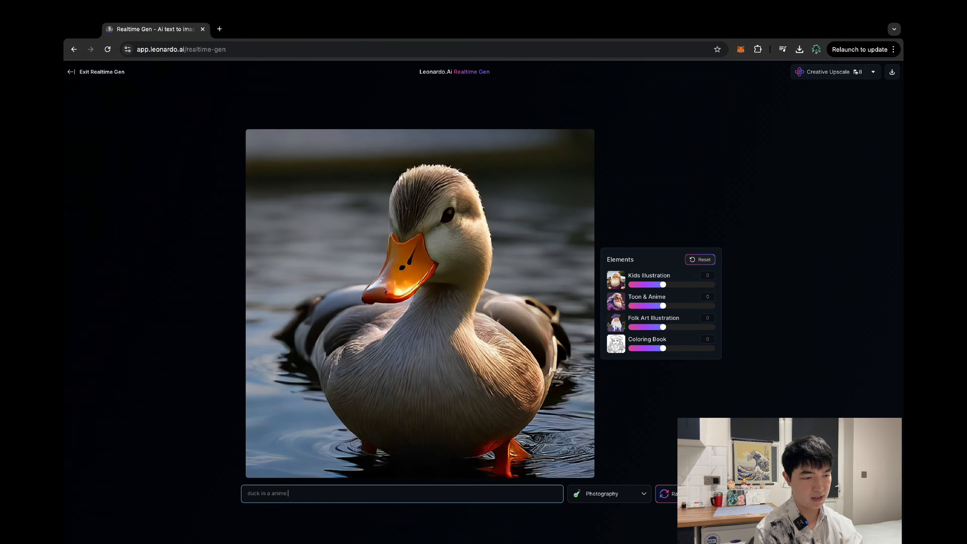
{"action": "type", "text": " style"}
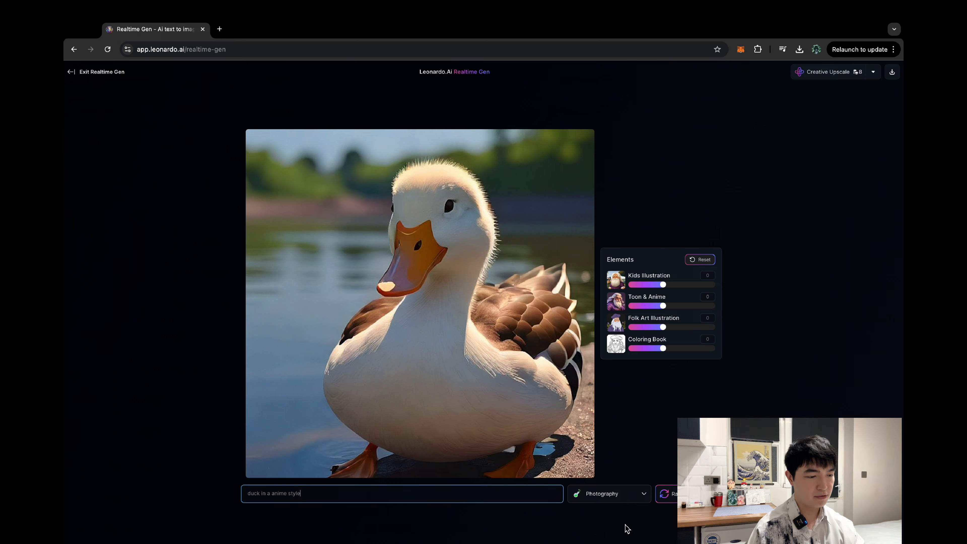
{"action": "left_click", "coordinate": [626, 501]}
{"action": "left_click", "coordinate": [619, 324]}
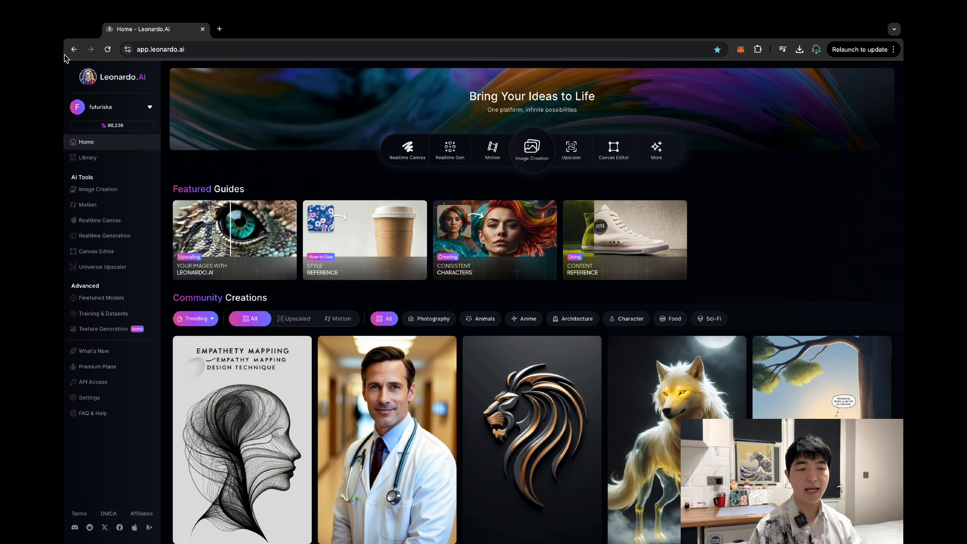
{"action": "left_click", "coordinate": [117, 258]}
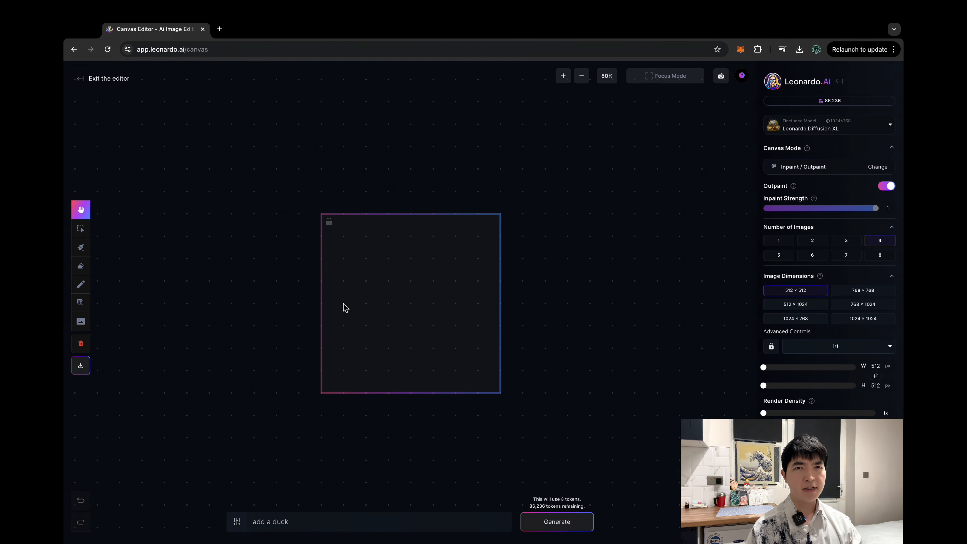
{"action": "mouse_move", "coordinate": [483, 5]}
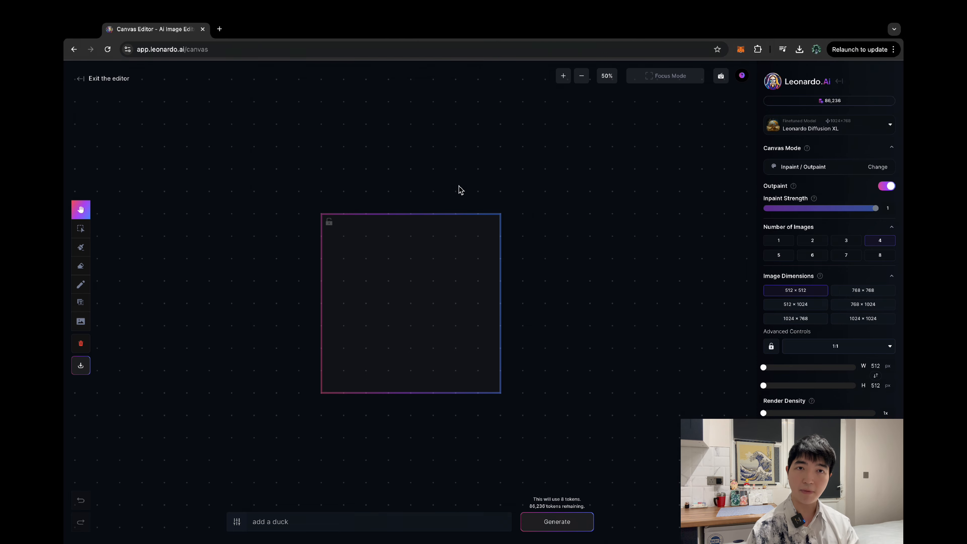
{"action": "left_click", "coordinate": [85, 81]}
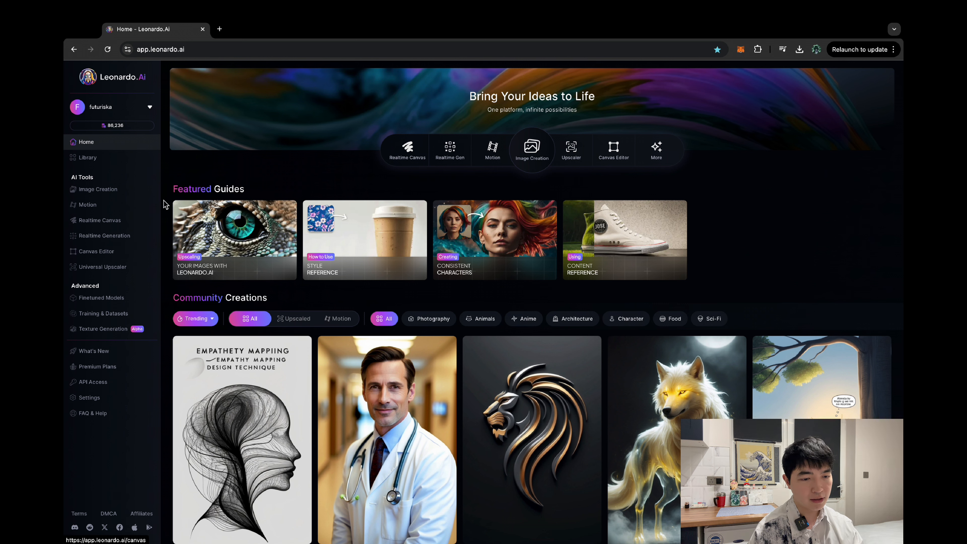
Open the Canvas Editor and place the uploaded image of the standing duck on the canvas
{"action": "left_click", "coordinate": [115, 254]}
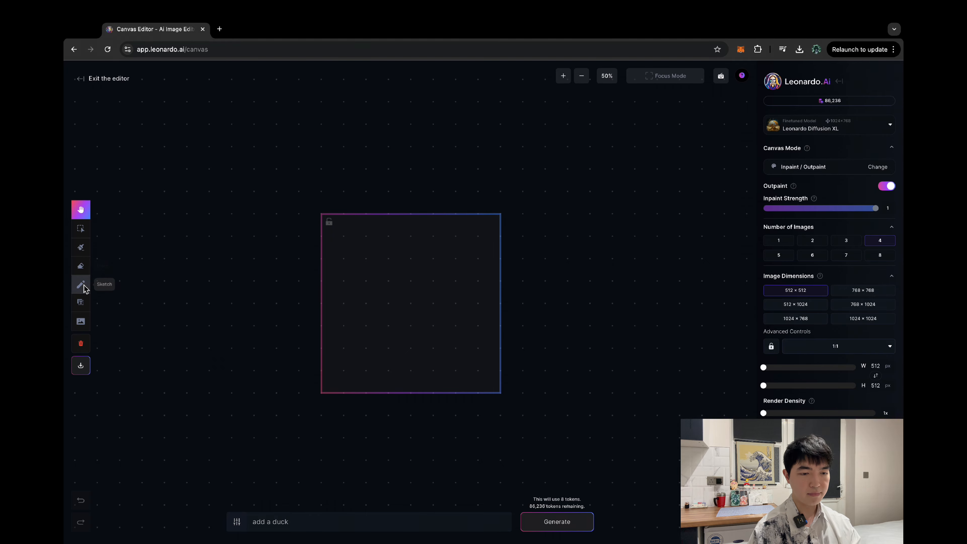
{"action": "left_click", "coordinate": [82, 321]}
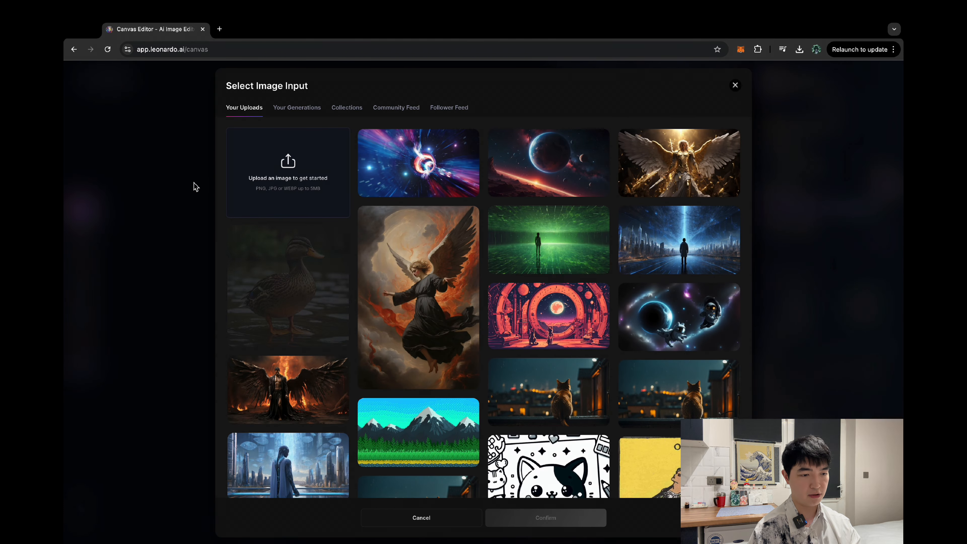
{"action": "left_click", "coordinate": [244, 271]}
{"action": "left_click", "coordinate": [507, 521]}
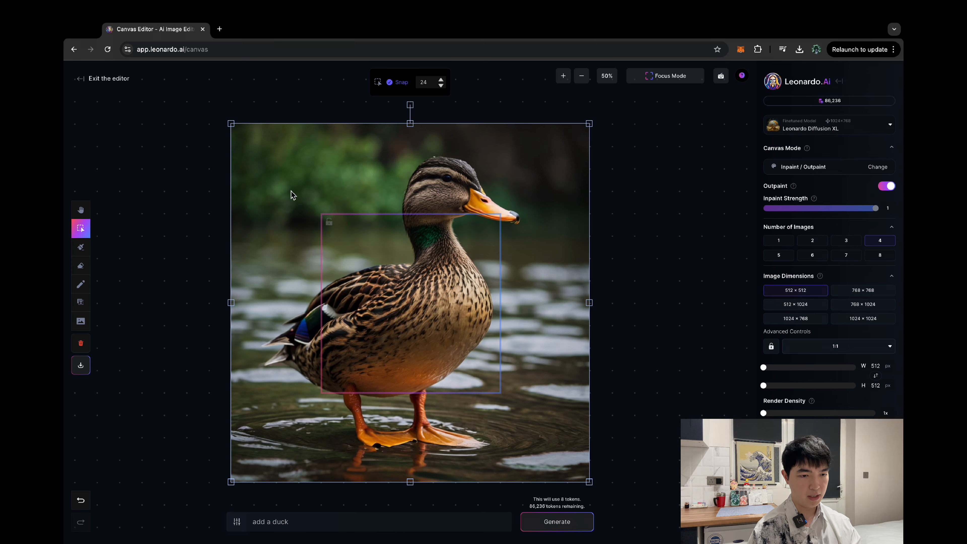
{"action": "left_click", "coordinate": [85, 214]}
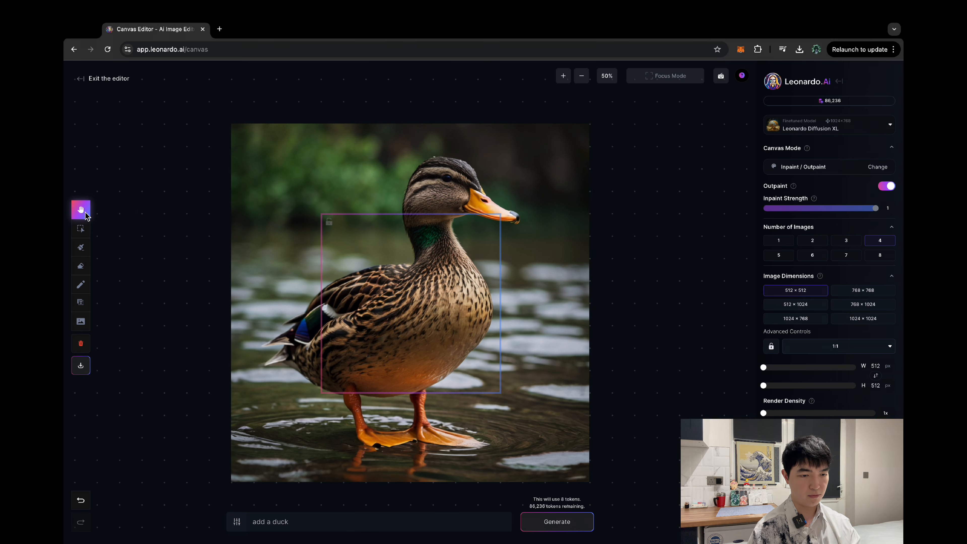
Reposition the 512 × 512 generation frame over the duck's feet and the water in front of it, at the image's lower-right corner
{"action": "left_click_drag", "start_coordinate": [152, 217], "coordinate": [168, 210]}
{"action": "left_click", "coordinate": [81, 228]}
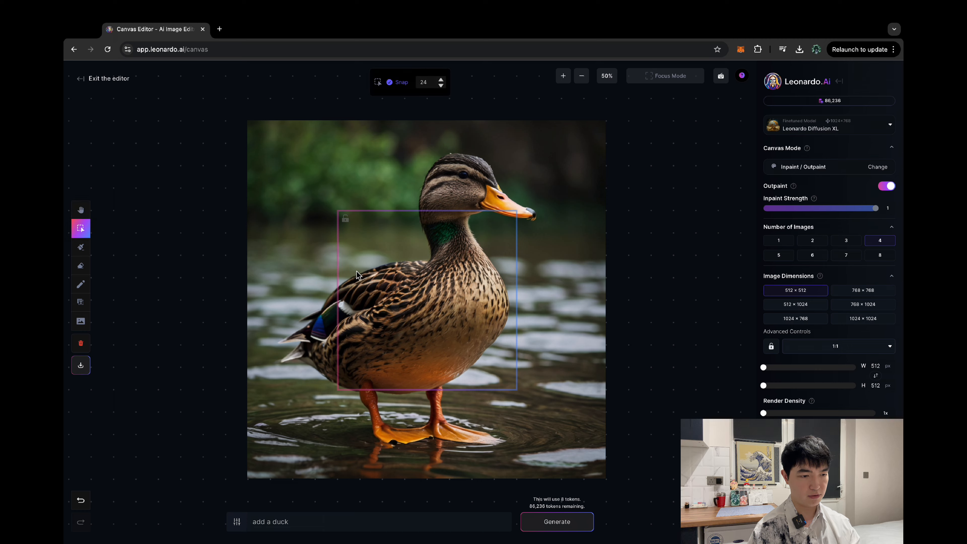
{"action": "left_click_drag", "start_coordinate": [360, 275], "coordinate": [460, 367]}
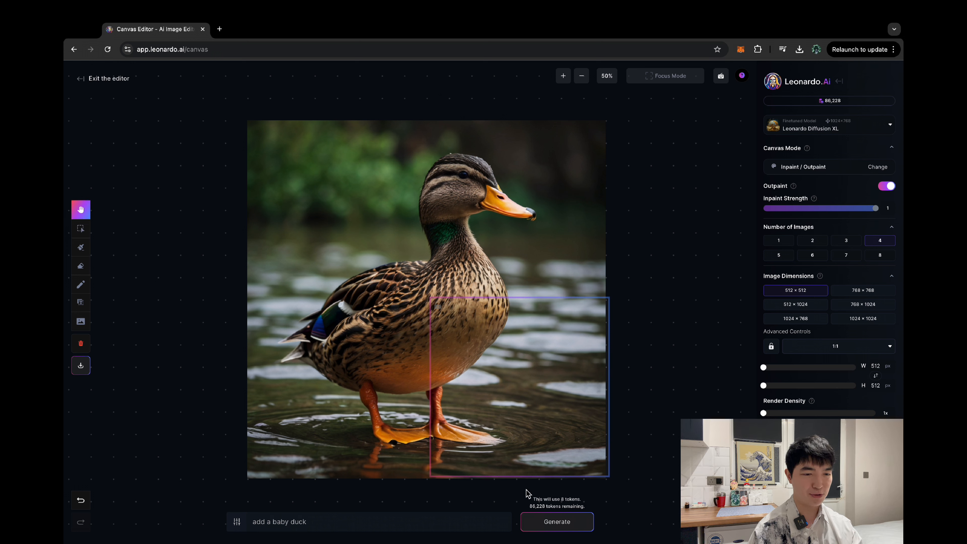
Mask a large round area of water in front of the duck inside the frame and generate it with the prompt "add a baby duck"
{"action": "left_click", "coordinate": [79, 250]}
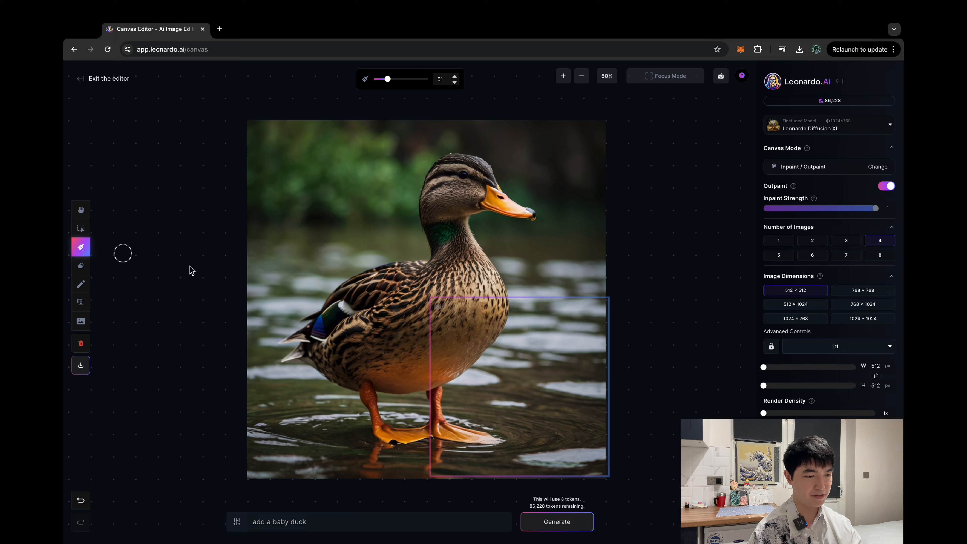
{"action": "mouse_move", "coordinate": [526, 366]}
{"action": "left_mouse_down"}
{"action": "mouse_move", "coordinate": [551, 342]}
{"action": "mouse_move", "coordinate": [571, 384]}
{"action": "mouse_move", "coordinate": [560, 402]}
{"action": "mouse_move", "coordinate": [544, 370]}
{"action": "mouse_move", "coordinate": [583, 396]}
{"action": "mouse_move", "coordinate": [547, 425]}
{"action": "mouse_move", "coordinate": [574, 352]}
{"action": "mouse_move", "coordinate": [558, 390]}
{"action": "mouse_move", "coordinate": [571, 419]}
{"action": "mouse_move", "coordinate": [564, 392]}
{"action": "mouse_move", "coordinate": [545, 376]}
{"action": "mouse_move", "coordinate": [511, 382]}
{"action": "mouse_move", "coordinate": [557, 435]}
{"action": "mouse_move", "coordinate": [518, 357]}
{"action": "mouse_move", "coordinate": [541, 458]}
{"action": "mouse_move", "coordinate": [539, 433]}
{"action": "mouse_move", "coordinate": [582, 438]}
{"action": "mouse_move", "coordinate": [601, 365]}
{"action": "mouse_move", "coordinate": [579, 432]}
{"action": "mouse_move", "coordinate": [579, 354]}
{"action": "mouse_move", "coordinate": [560, 365]}
{"action": "mouse_move", "coordinate": [584, 353]}
{"action": "mouse_move", "coordinate": [593, 441]}
{"action": "mouse_move", "coordinate": [598, 409]}
{"action": "mouse_move", "coordinate": [559, 421]}
{"action": "mouse_move", "coordinate": [577, 384]}
{"action": "mouse_move", "coordinate": [528, 431]}
{"action": "mouse_move", "coordinate": [515, 420]}
{"action": "mouse_move", "coordinate": [519, 451]}
{"action": "mouse_move", "coordinate": [503, 406]}
{"action": "mouse_move", "coordinate": [529, 438]}
{"action": "mouse_move", "coordinate": [501, 411]}
{"action": "mouse_move", "coordinate": [537, 397]}
{"action": "left_mouse_up"}
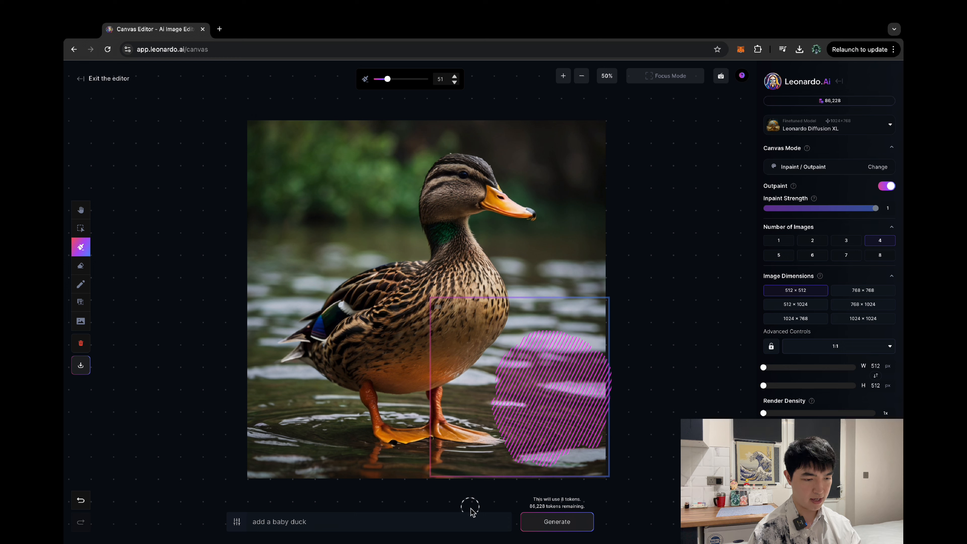
{"action": "triple_click", "coordinate": [249, 528]}
{"action": "type", "text": "ad"}
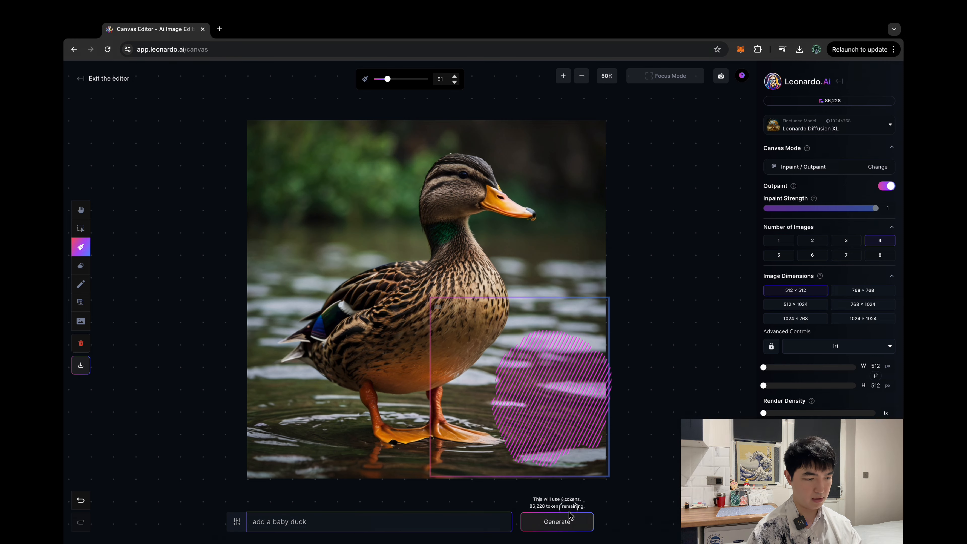
{"action": "left_click", "coordinate": [559, 520]}
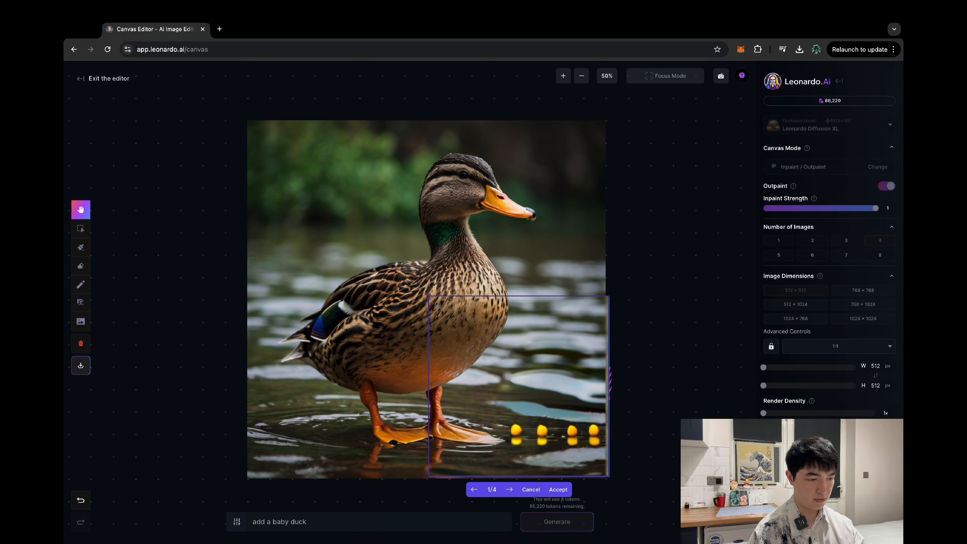
Browse the generated variations and accept the fourth one, with the fluffy pale-yellow duckling on the water
{"action": "left_click", "coordinate": [510, 490]}
{"action": "left_click", "coordinate": [510, 489]}
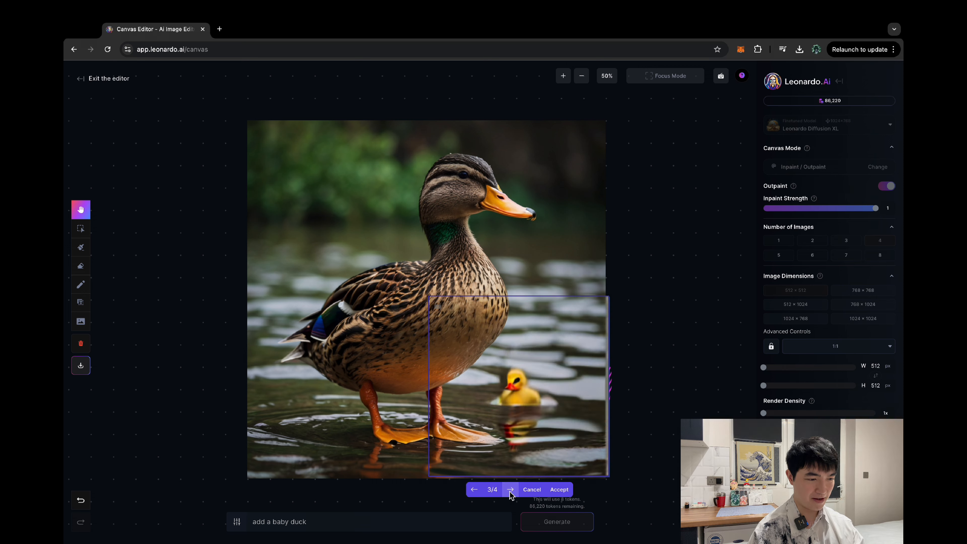
{"action": "left_click", "coordinate": [510, 490]}
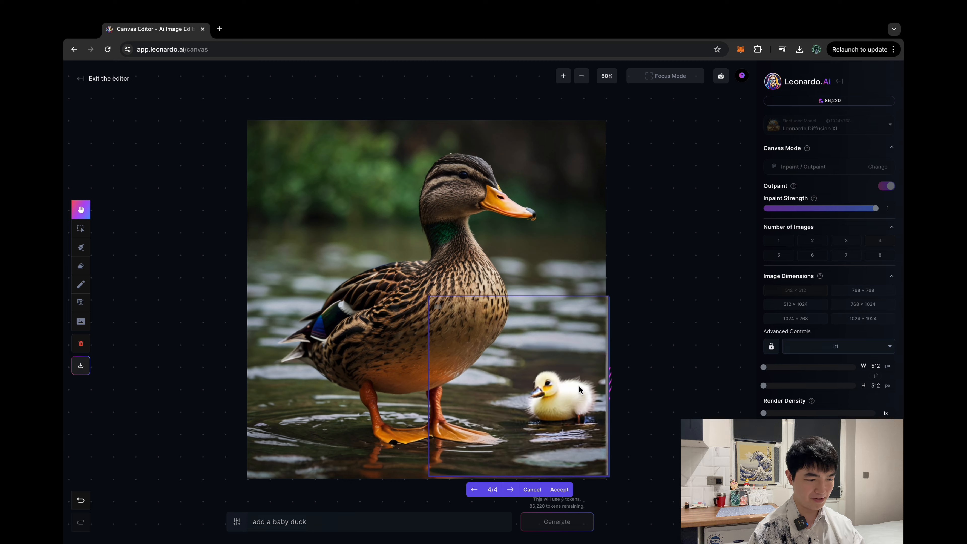
{"action": "left_click", "coordinate": [554, 491]}
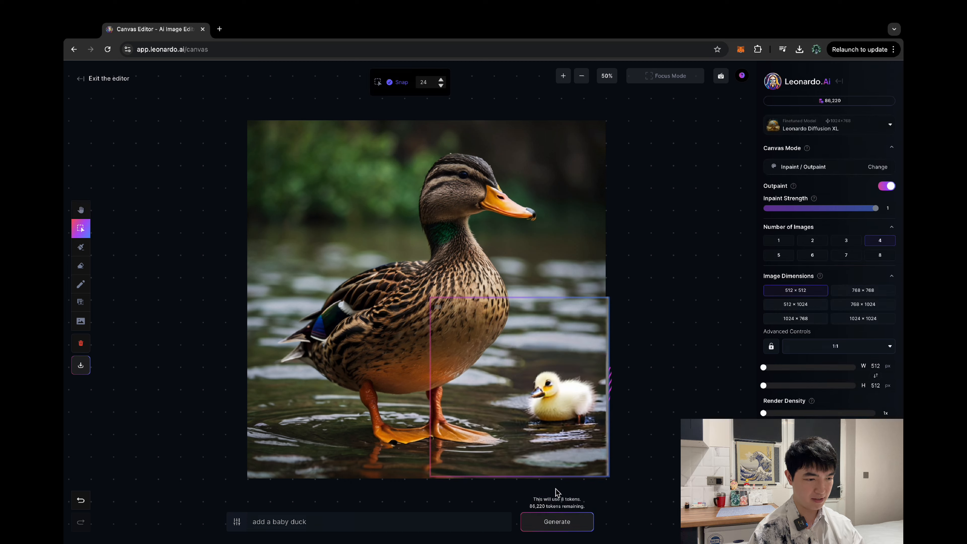
{"action": "left_click", "coordinate": [81, 210]}
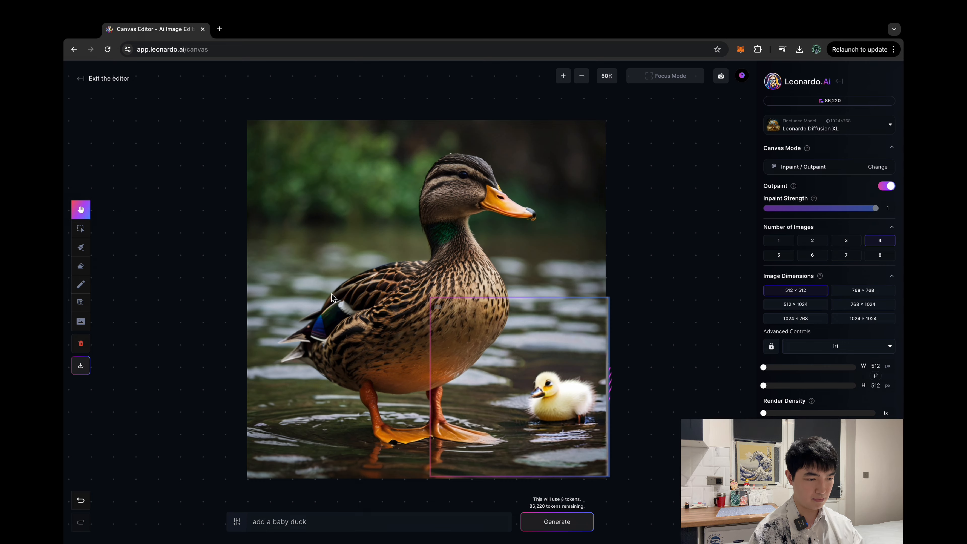
{"action": "left_click_drag", "start_coordinate": [476, 326], "coordinate": [462, 346]}
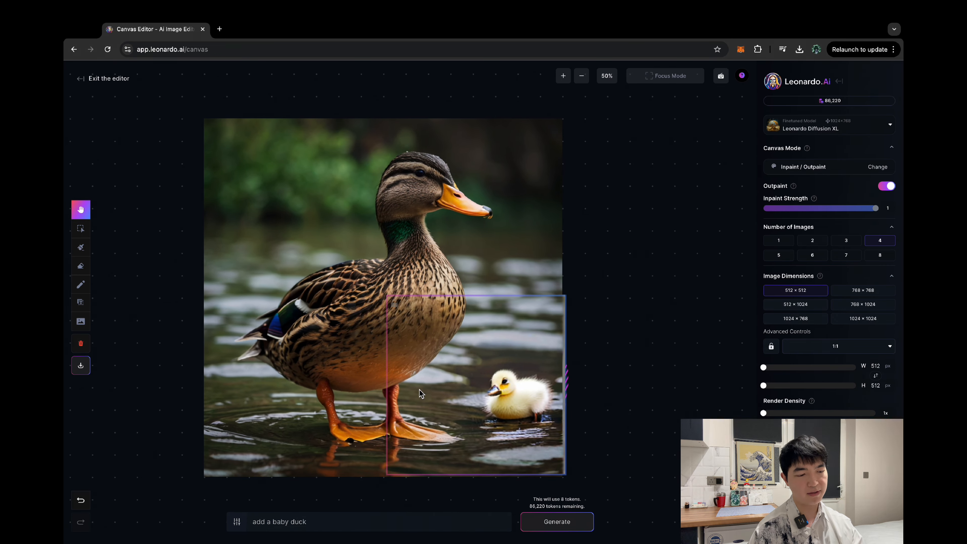